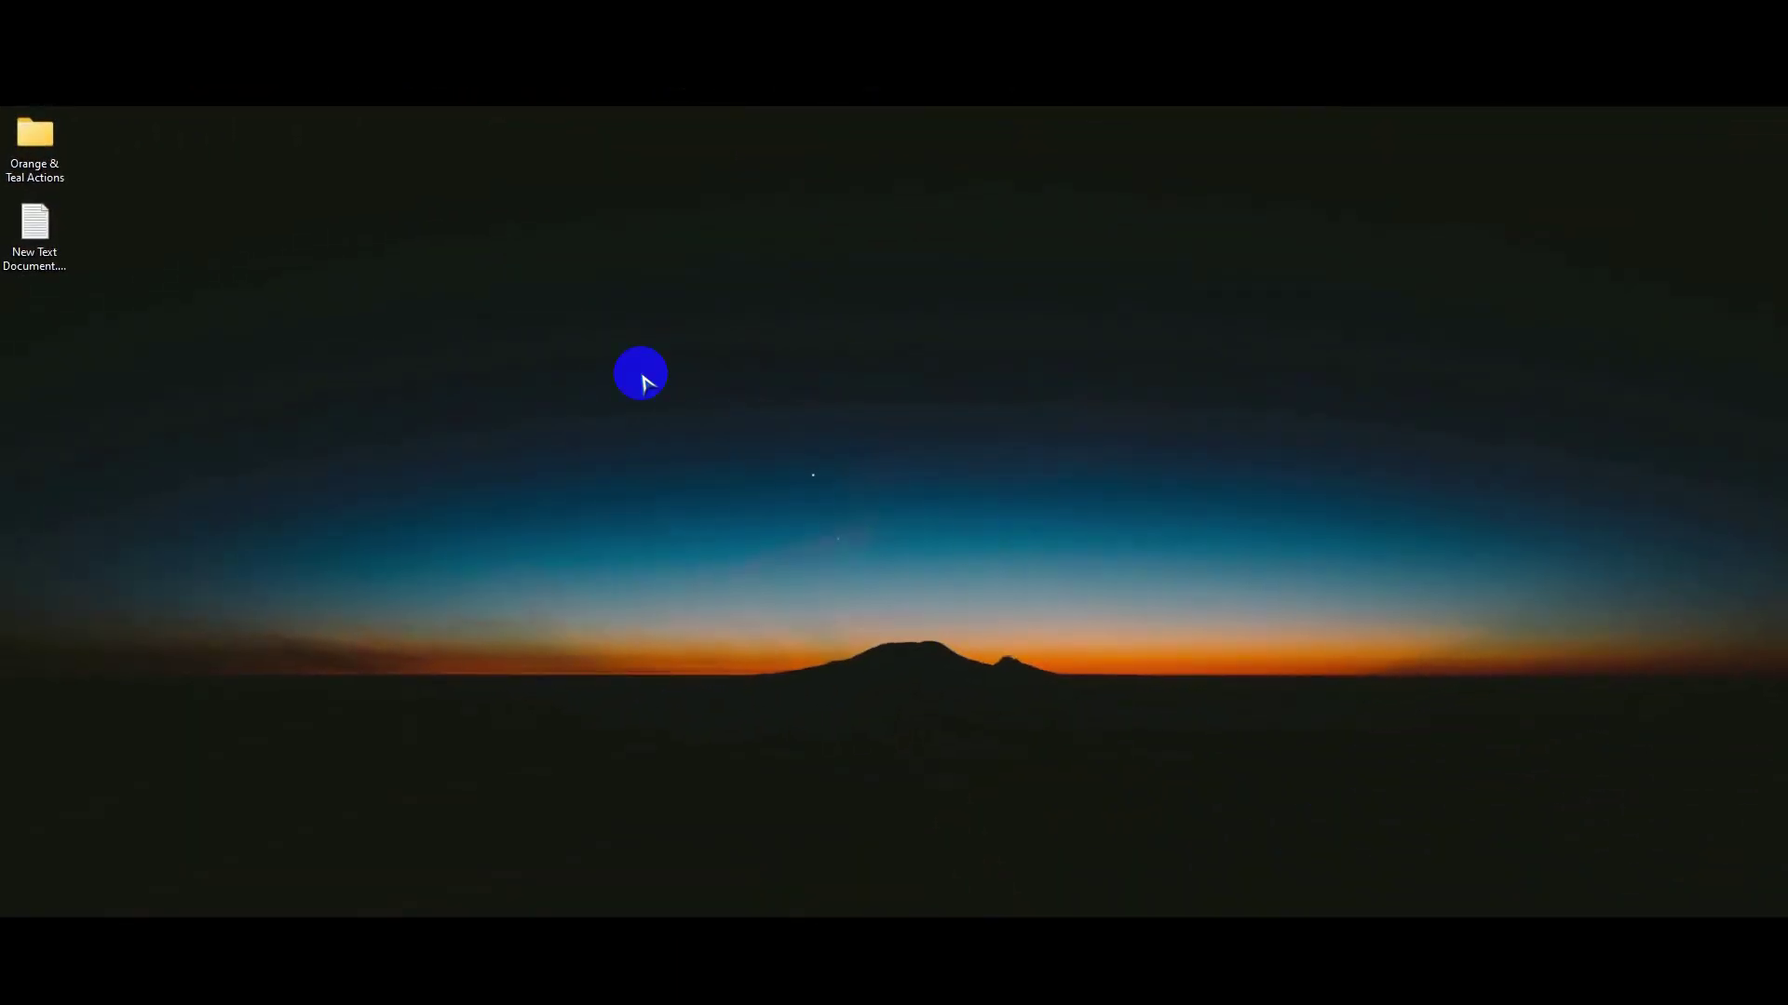
Step: Open New Text Document in Notepad and select its Google Drive download link
{"action": "double_click", "coordinate": [55, 232]}
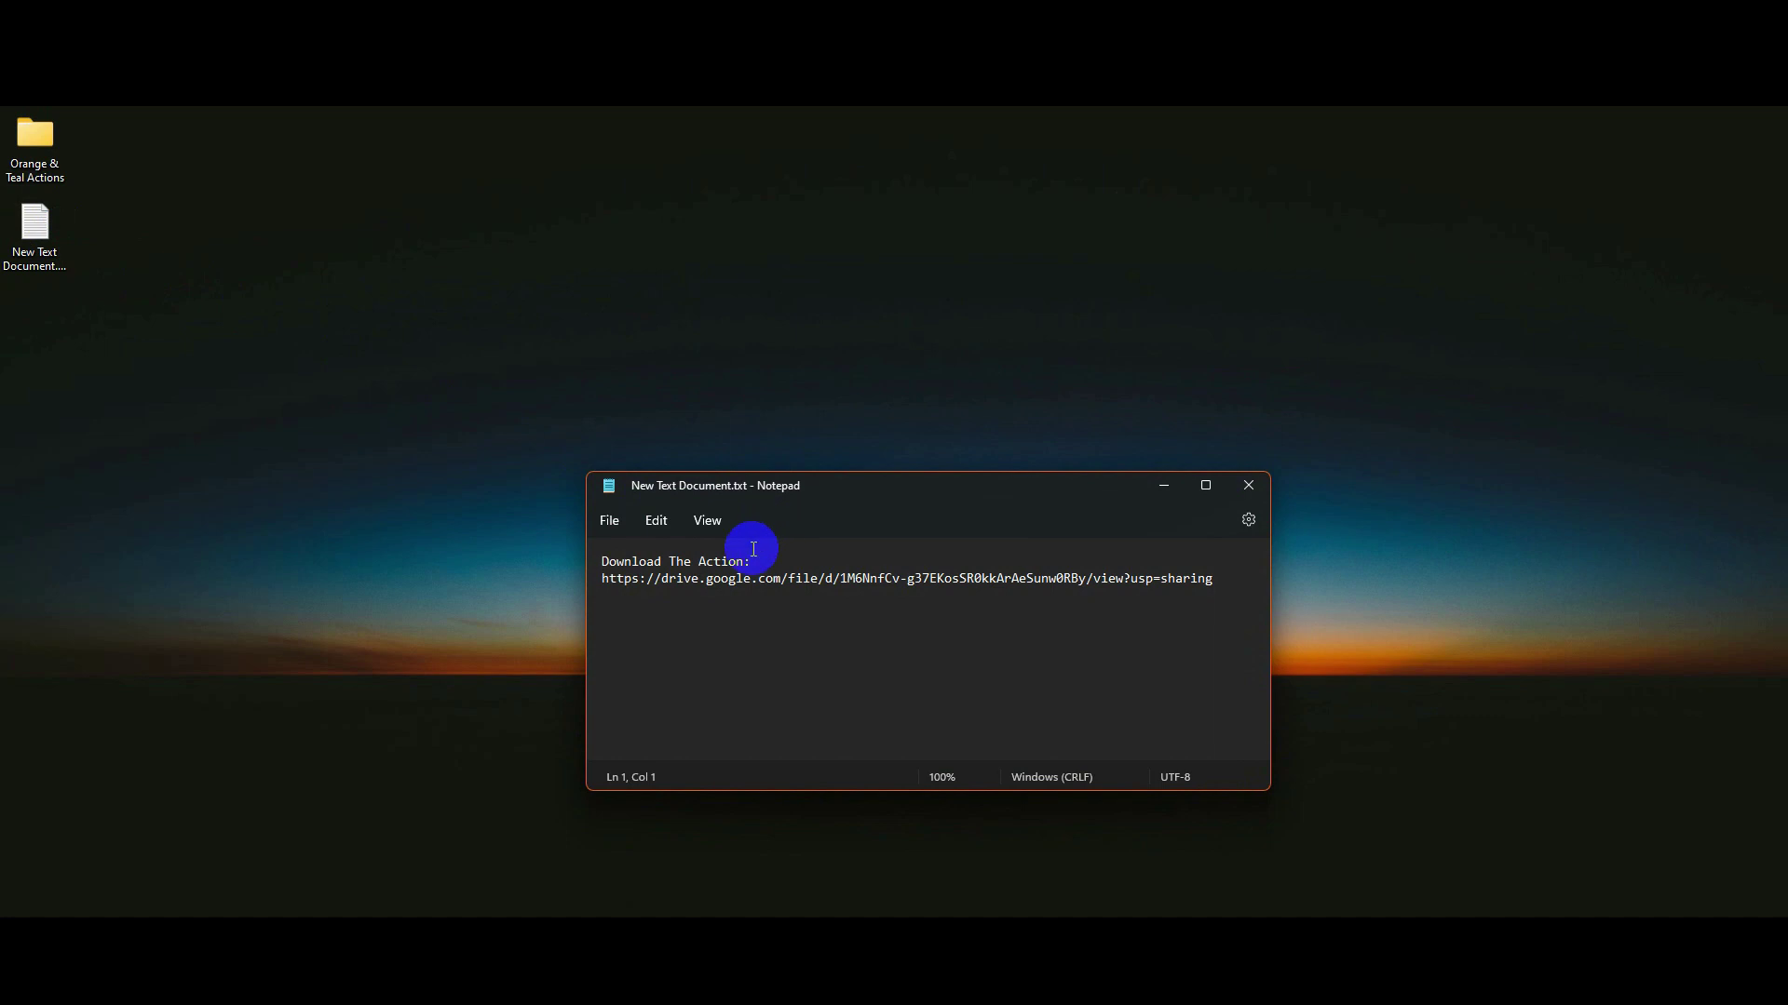
{"action": "left_click_drag", "start_coordinate": [687, 581], "coordinate": [1117, 587]}
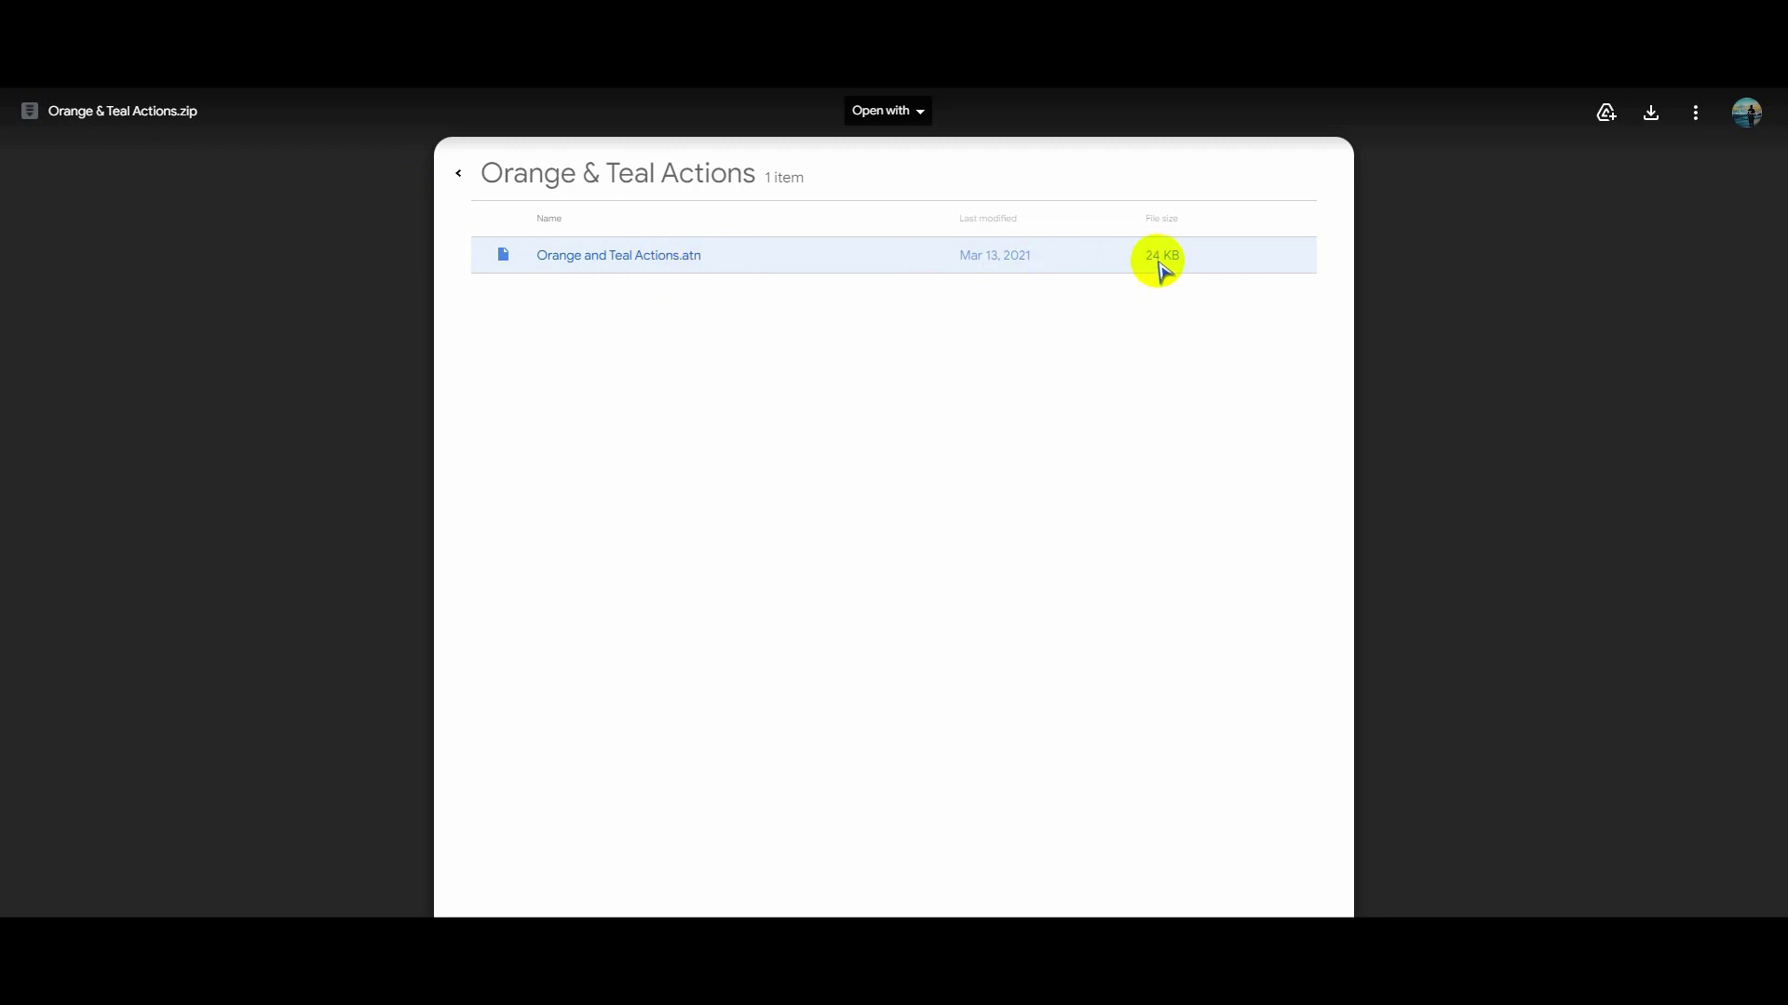
Step: Download Orange and Teal Actions.atn from the Google Drive zip preview
{"action": "left_click", "coordinate": [1649, 119]}
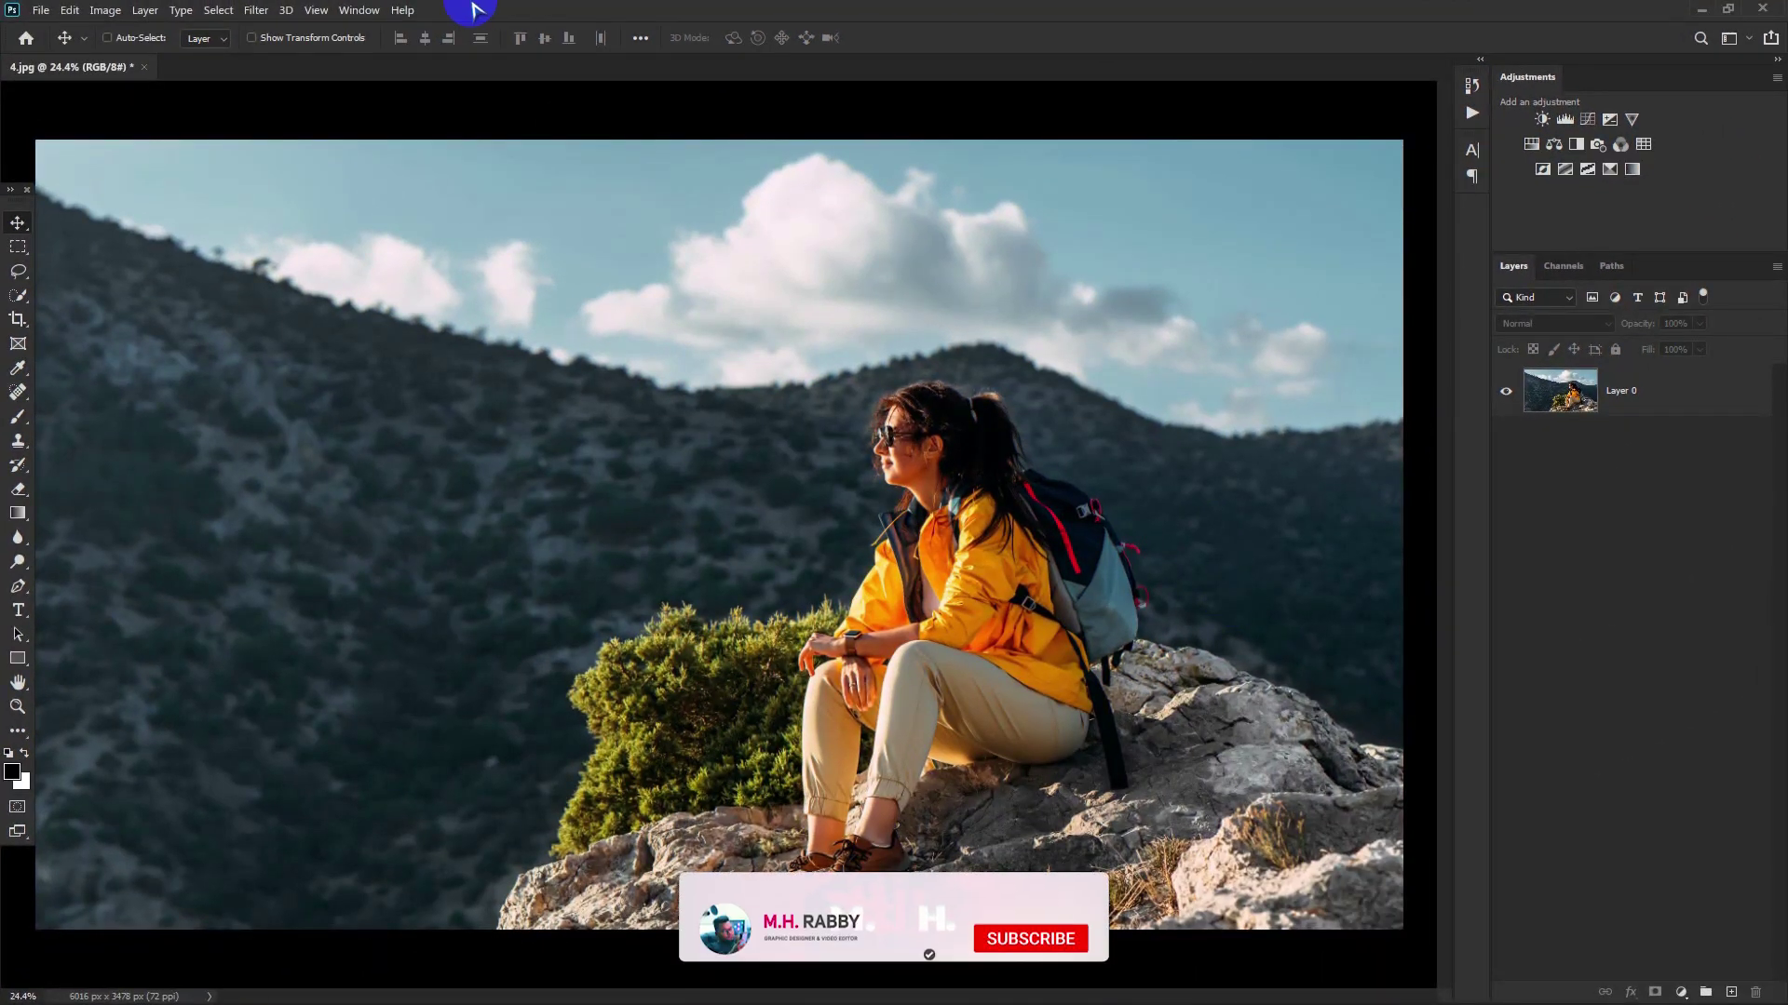
Step: Show the Actions panel via the Window menu and load Orange and Teal Actions.atn into it
{"action": "left_click", "coordinate": [353, 10]}
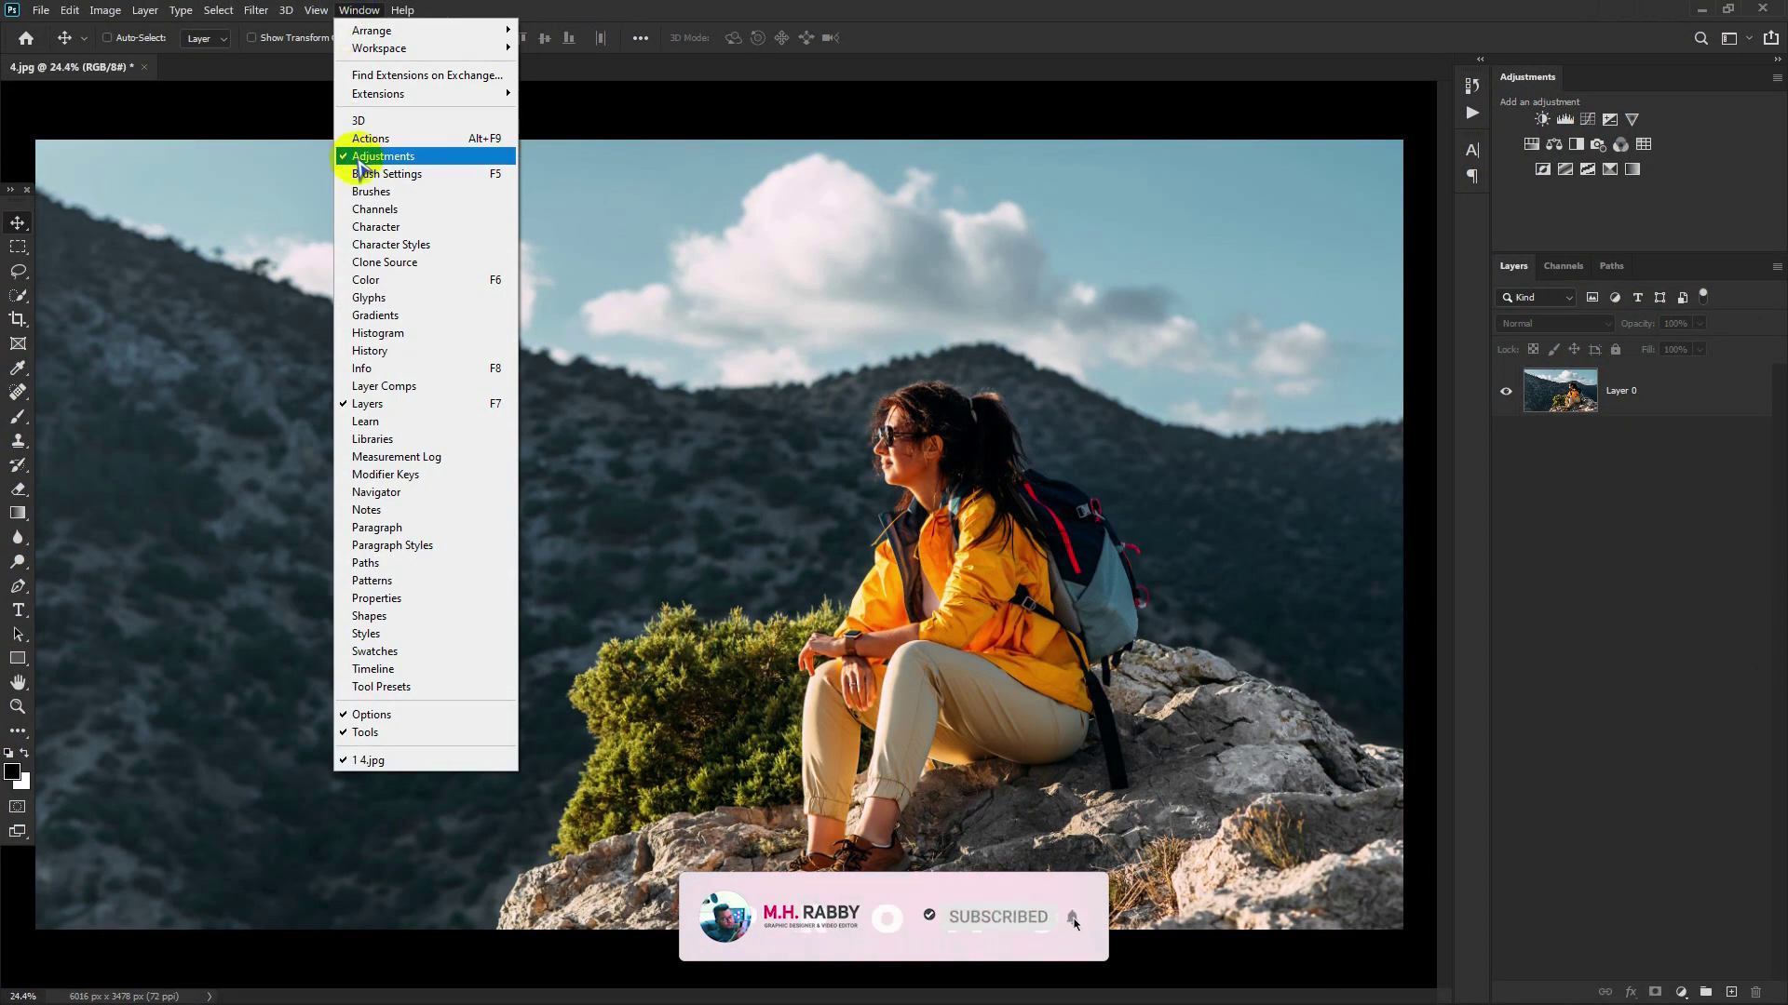
{"action": "left_click", "coordinate": [399, 139]}
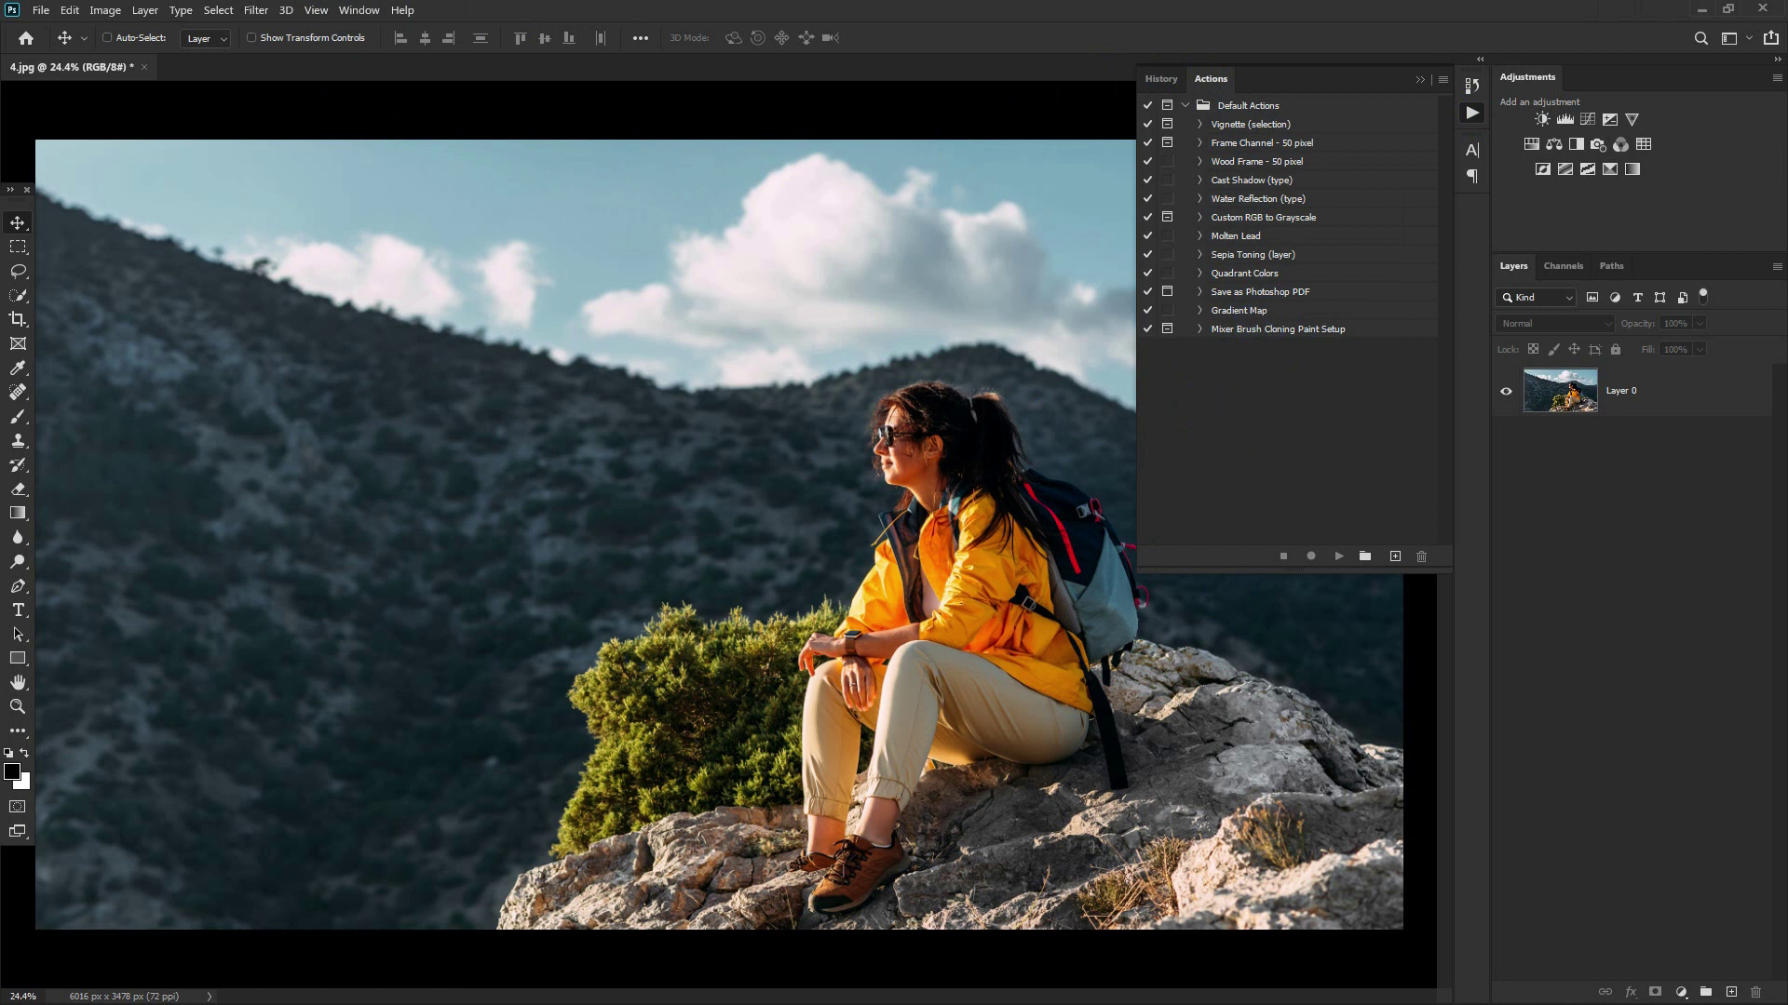
{"action": "left_click_drag", "start_coordinate": [1292, 428], "coordinate": [1290, 442]}
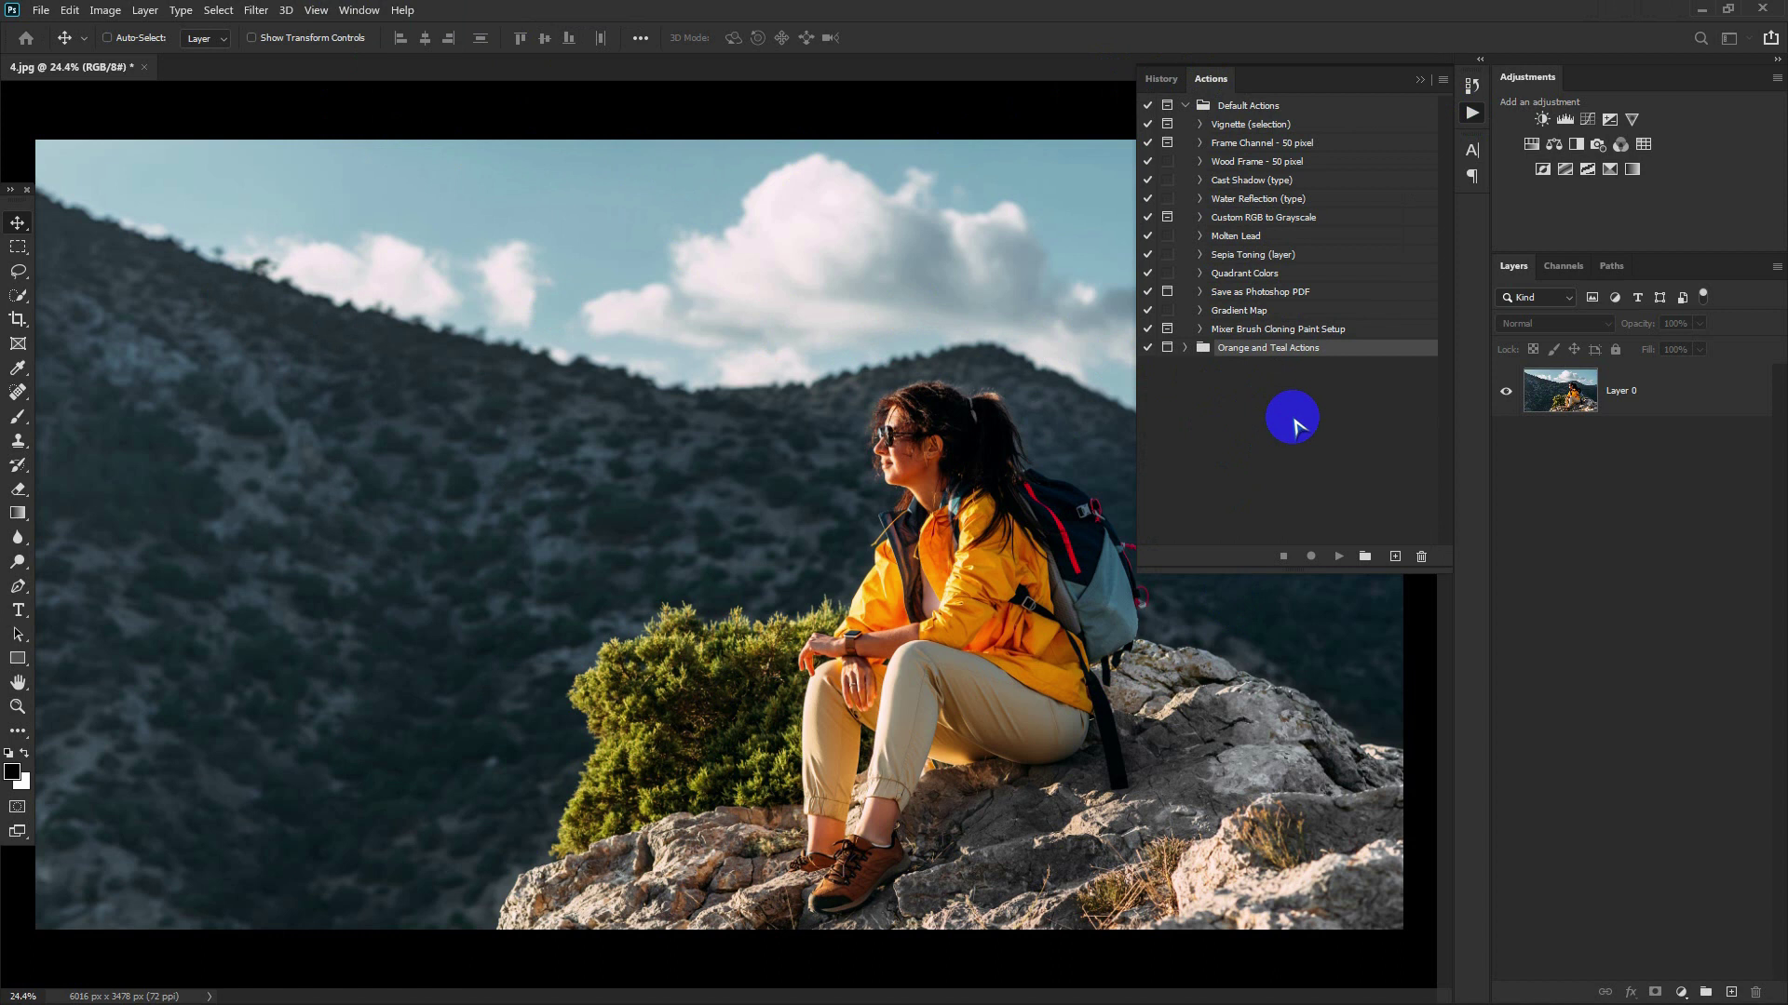
Step: Expand the Orange and Teal Actions set to reveal Actions 1 through 8
{"action": "left_click", "coordinate": [1186, 347]}
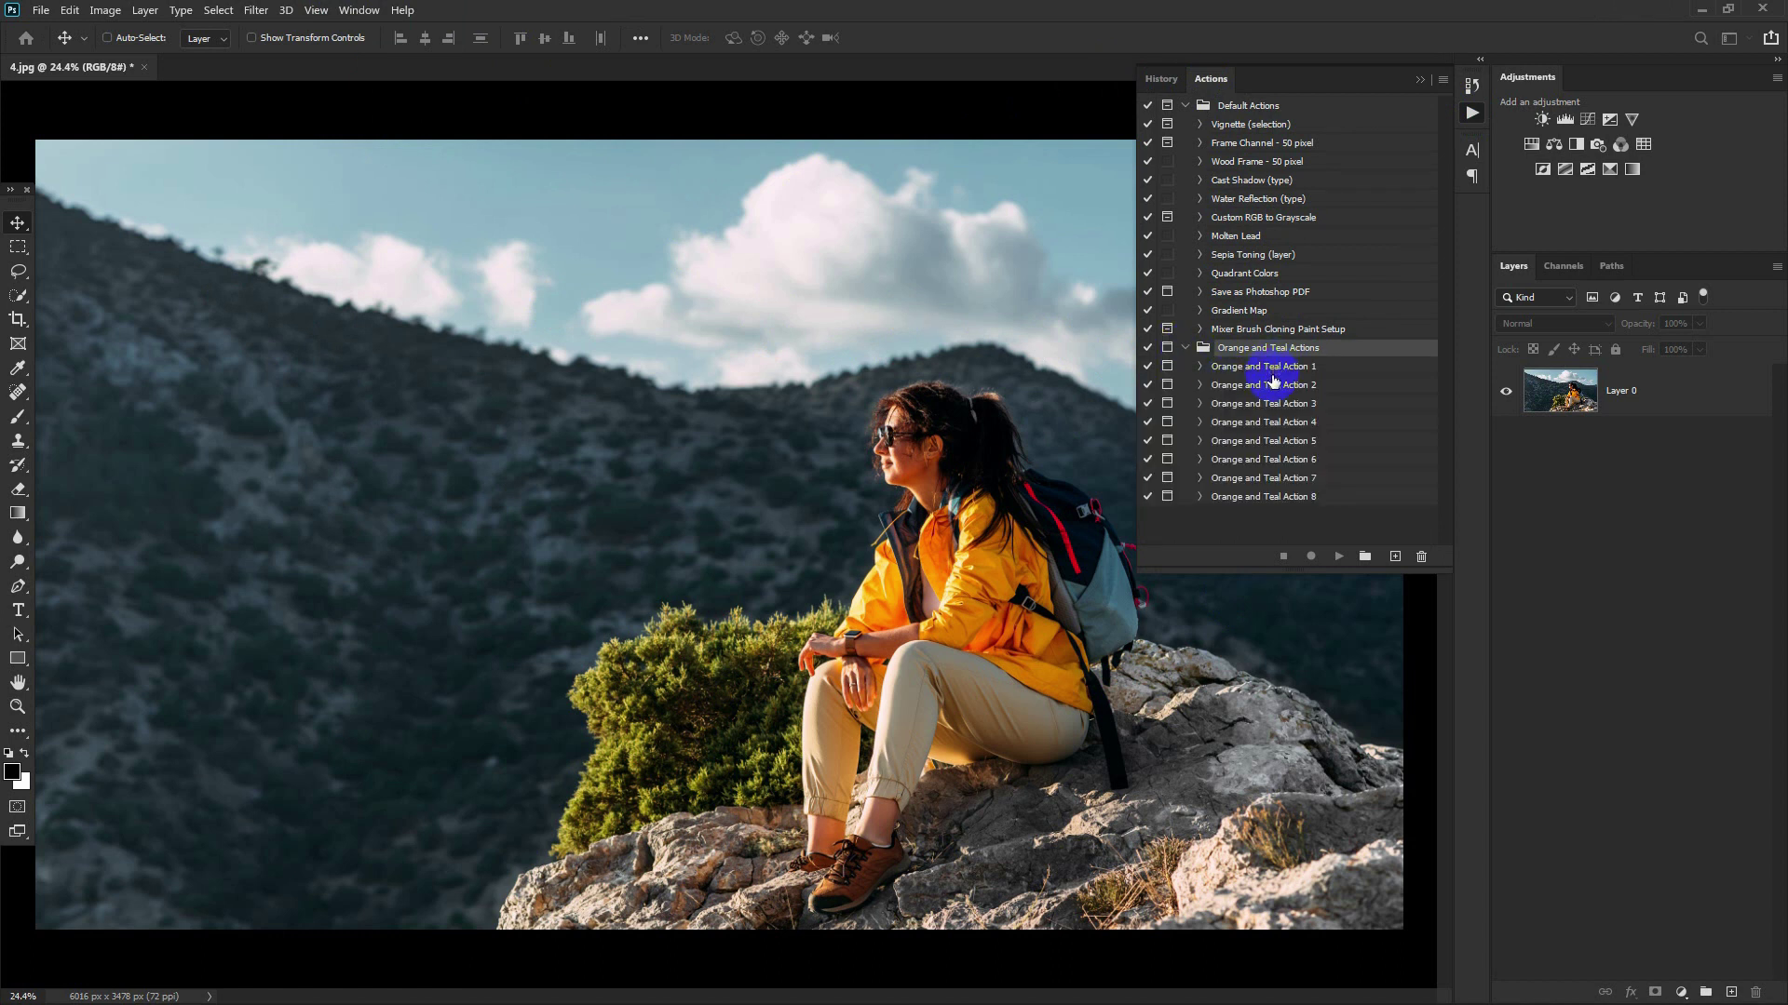
{"action": "left_click", "coordinate": [1289, 500]}
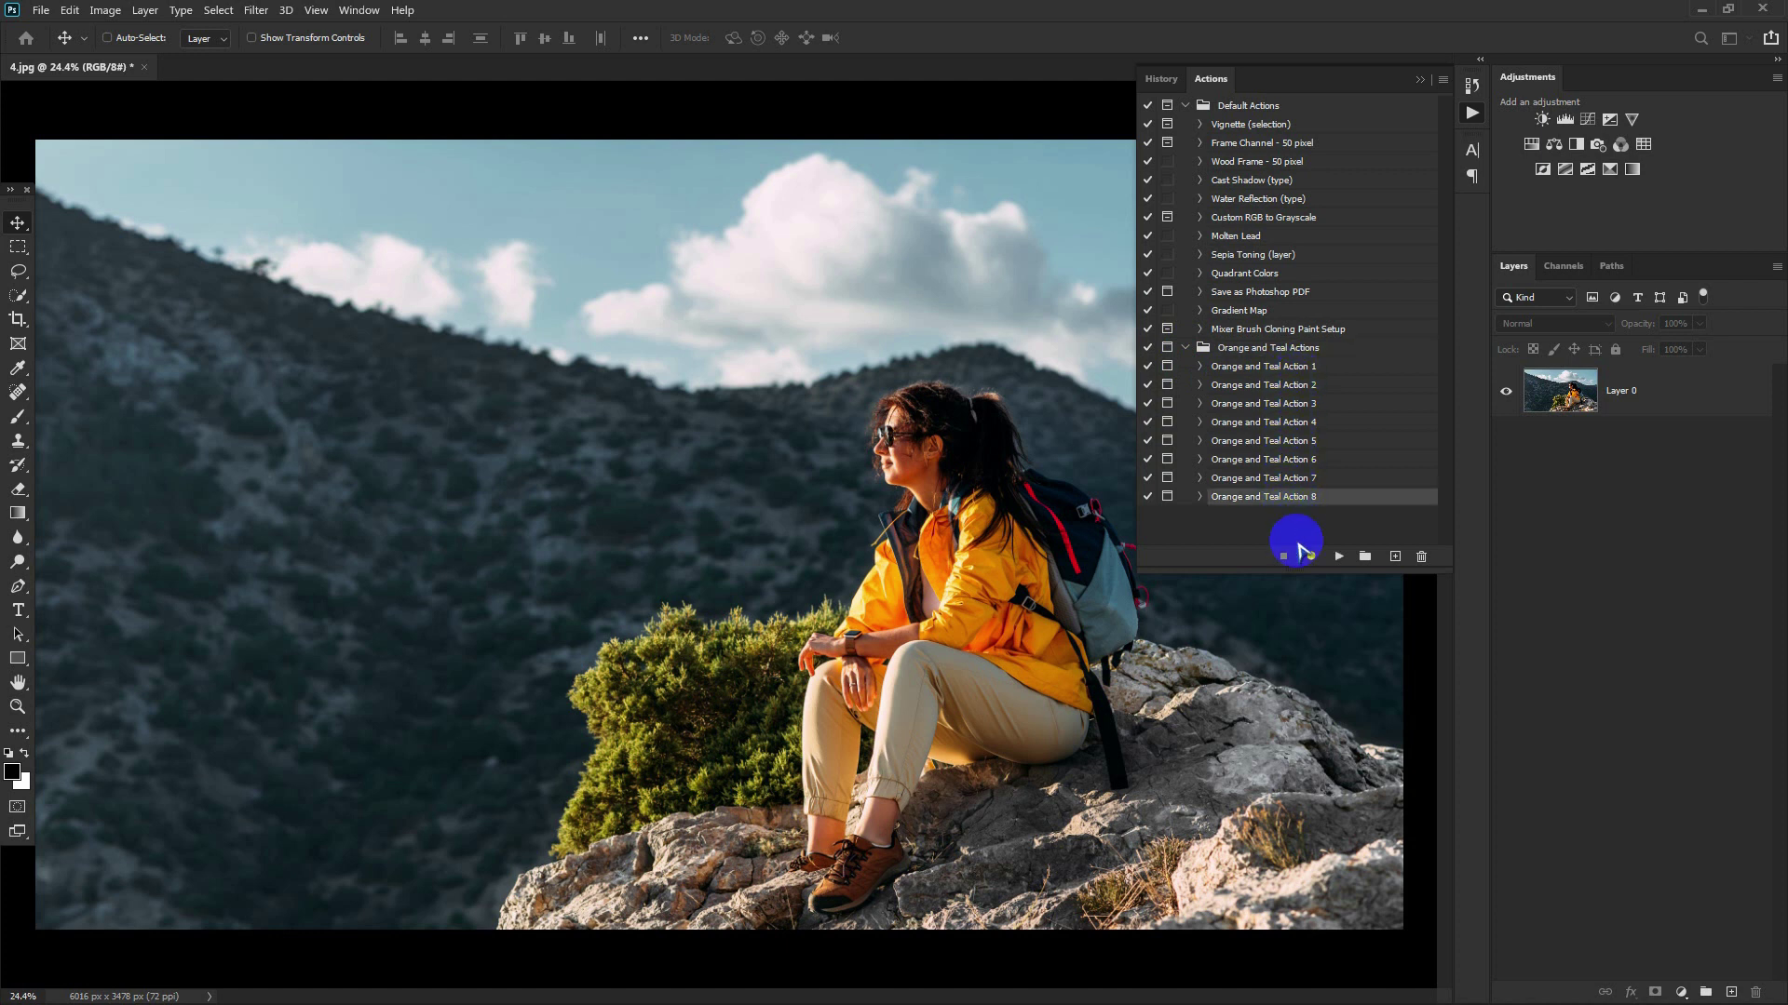
Step: Run Orange and Teal Action 1 on Layer 0, accepting the layer name, Camera Raw grade and group dialogs
{"action": "left_click", "coordinate": [1626, 395]}
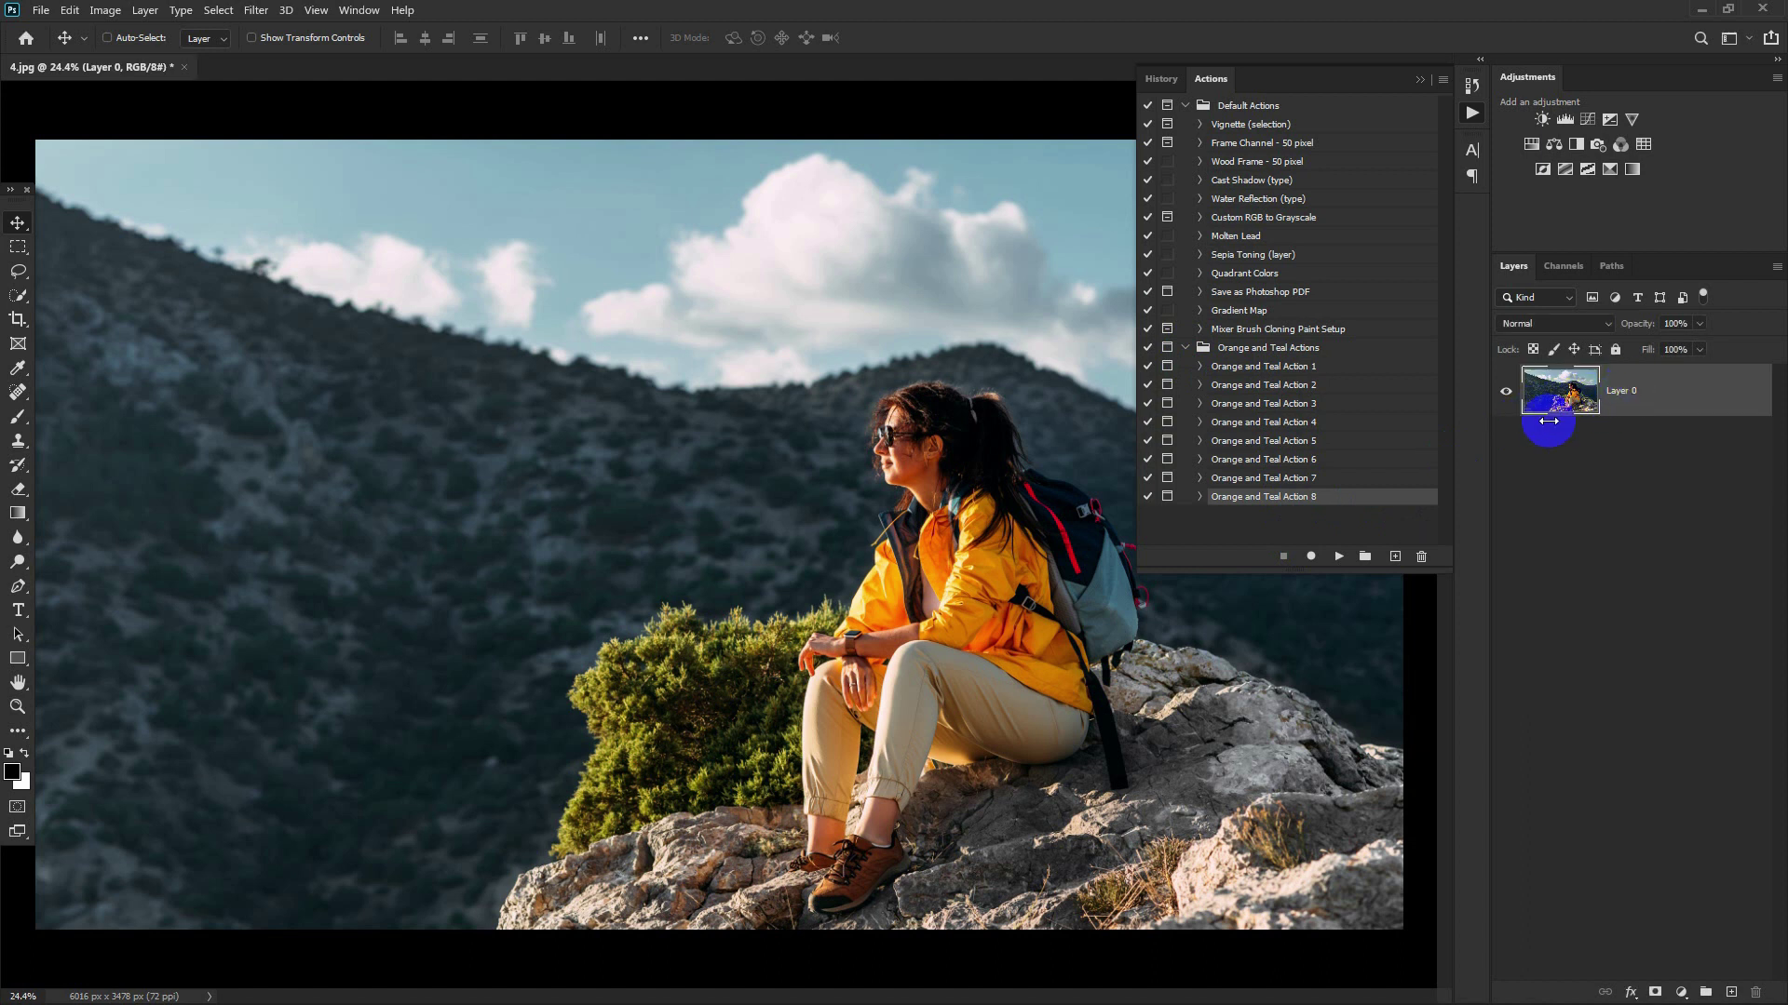
{"action": "left_click", "coordinate": [1301, 368]}
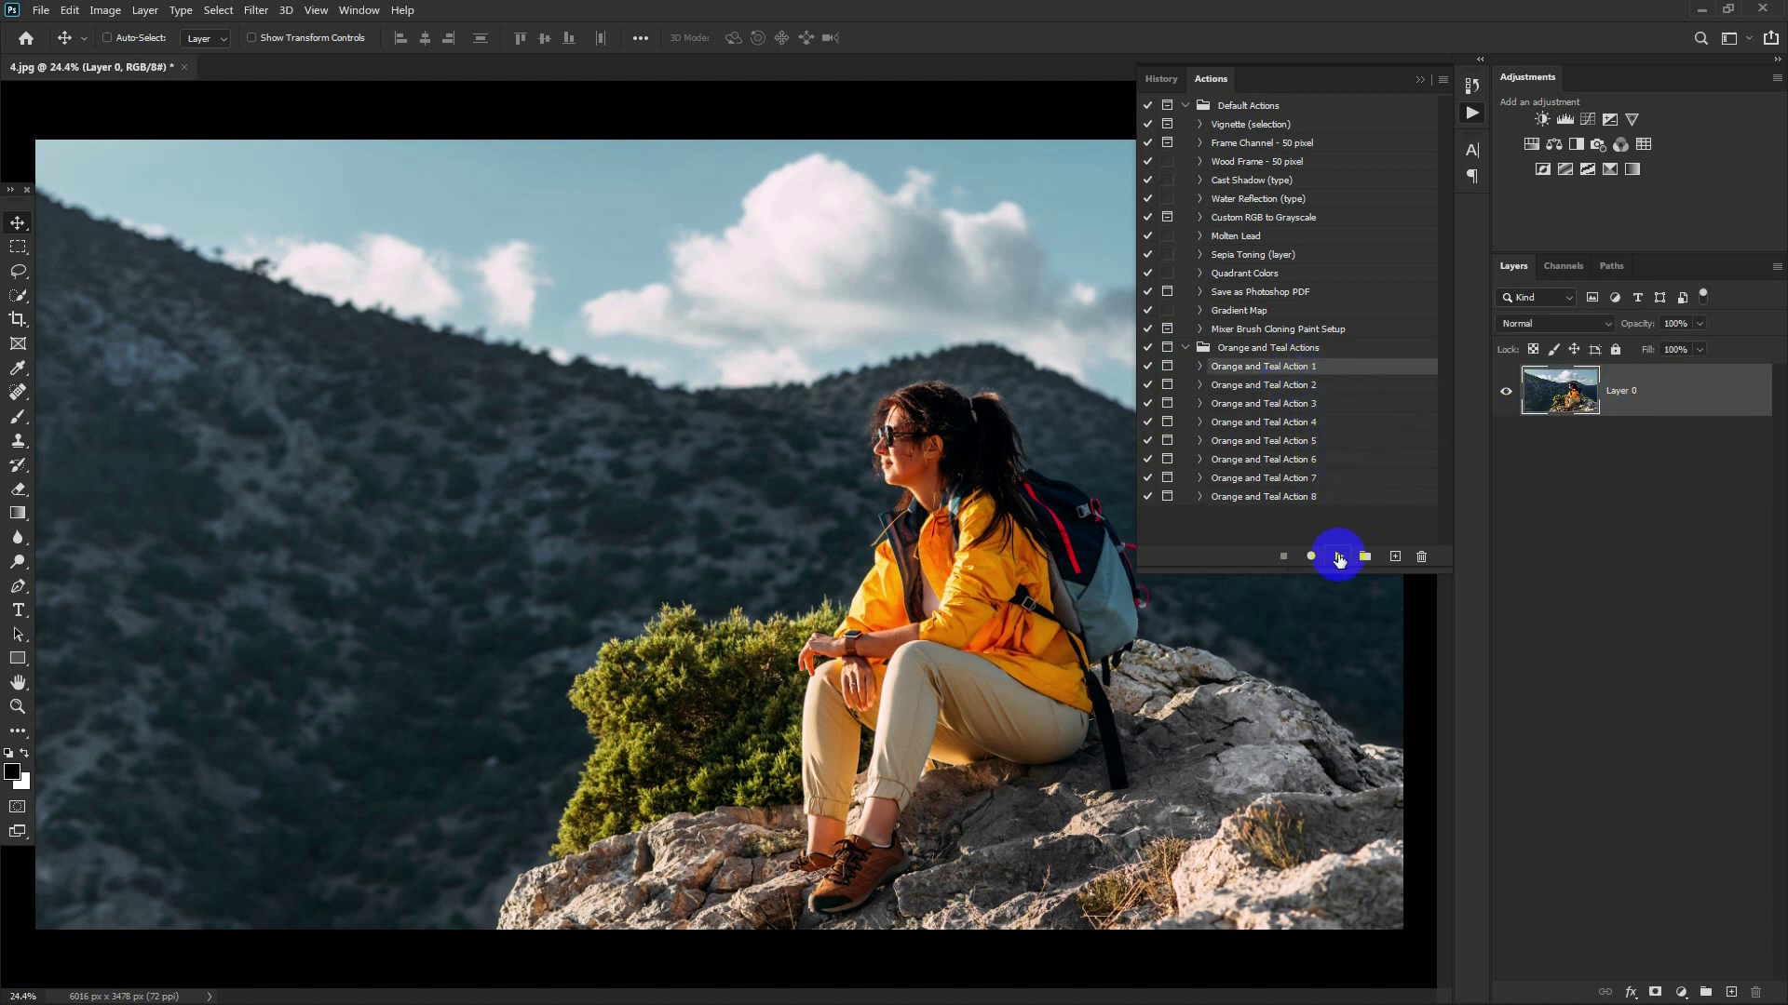
{"action": "left_click", "coordinate": [1337, 557]}
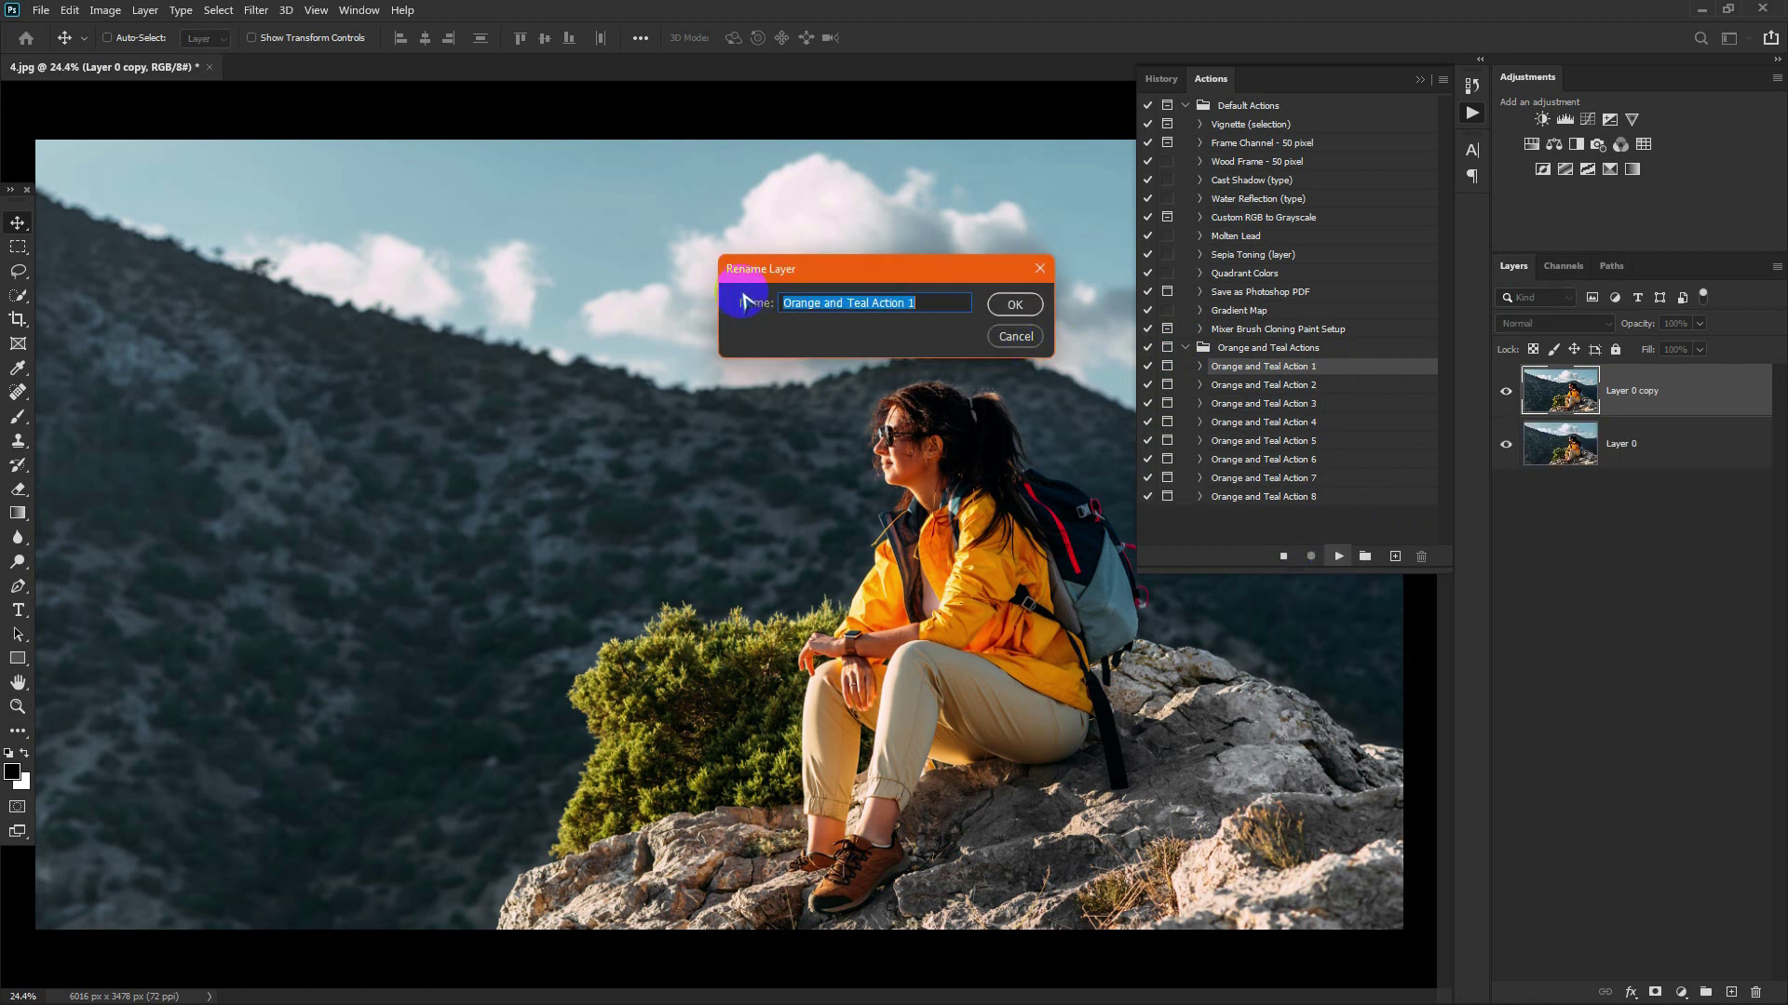
{"action": "left_click", "coordinate": [1016, 311]}
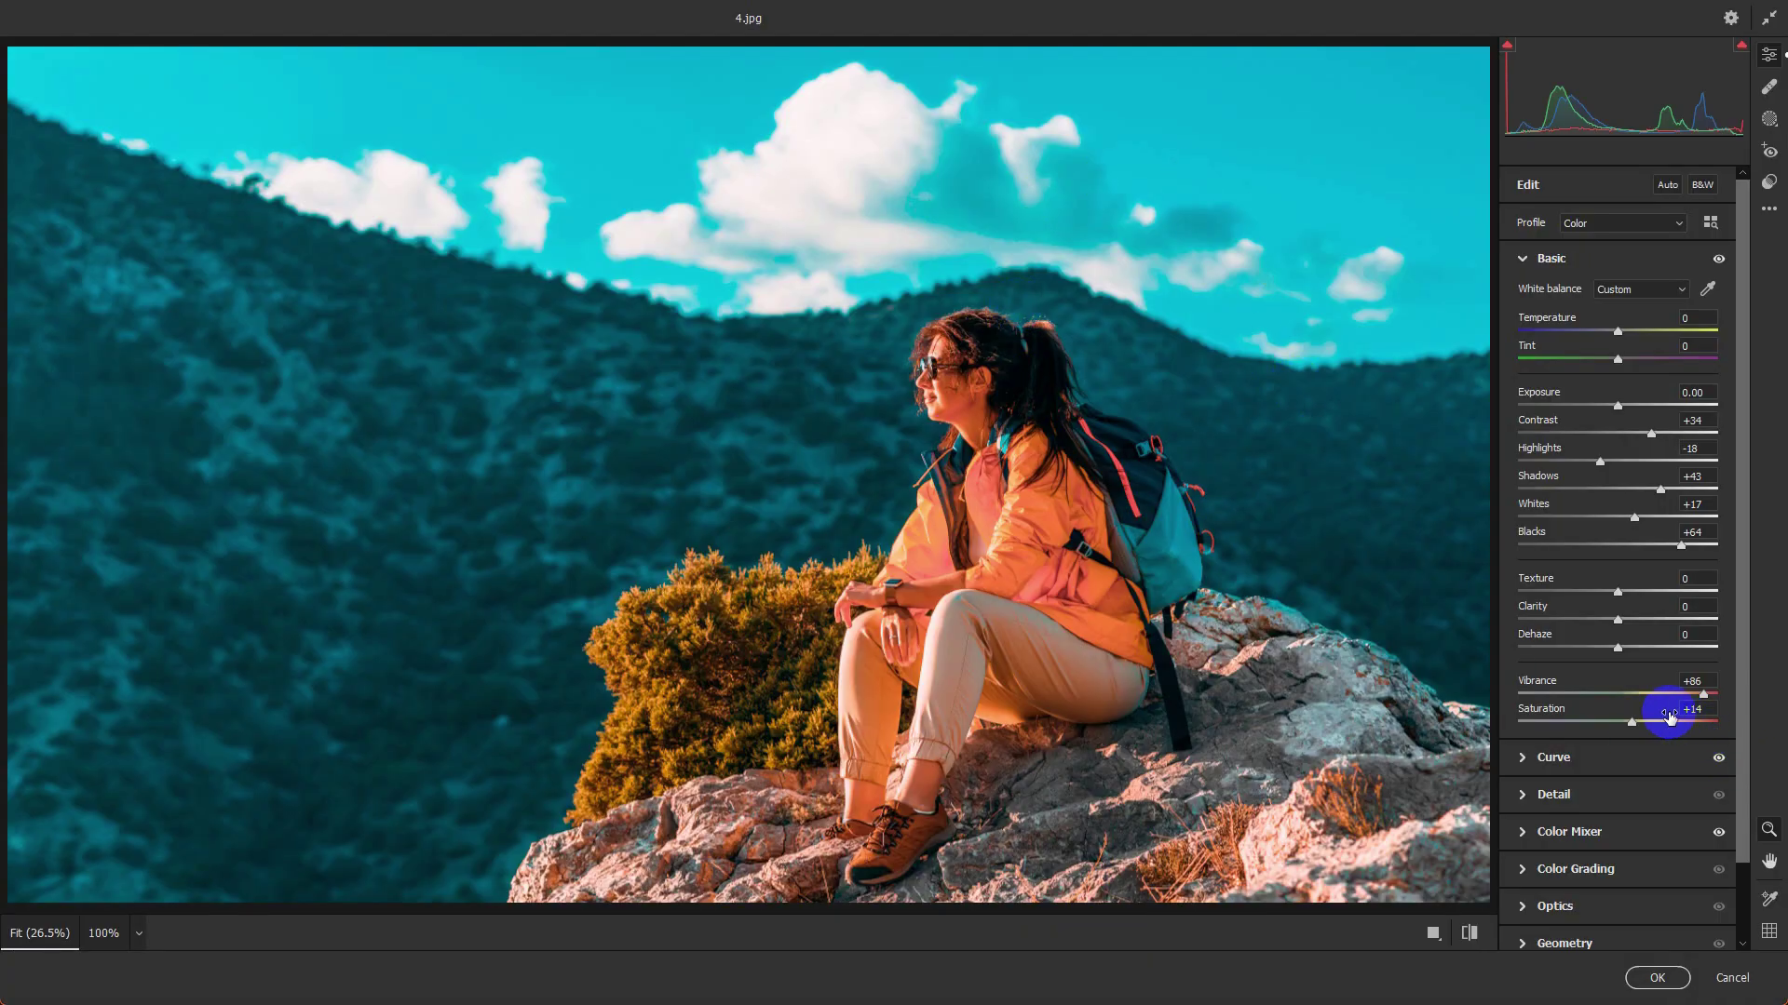
{"action": "left_click", "coordinate": [1674, 983]}
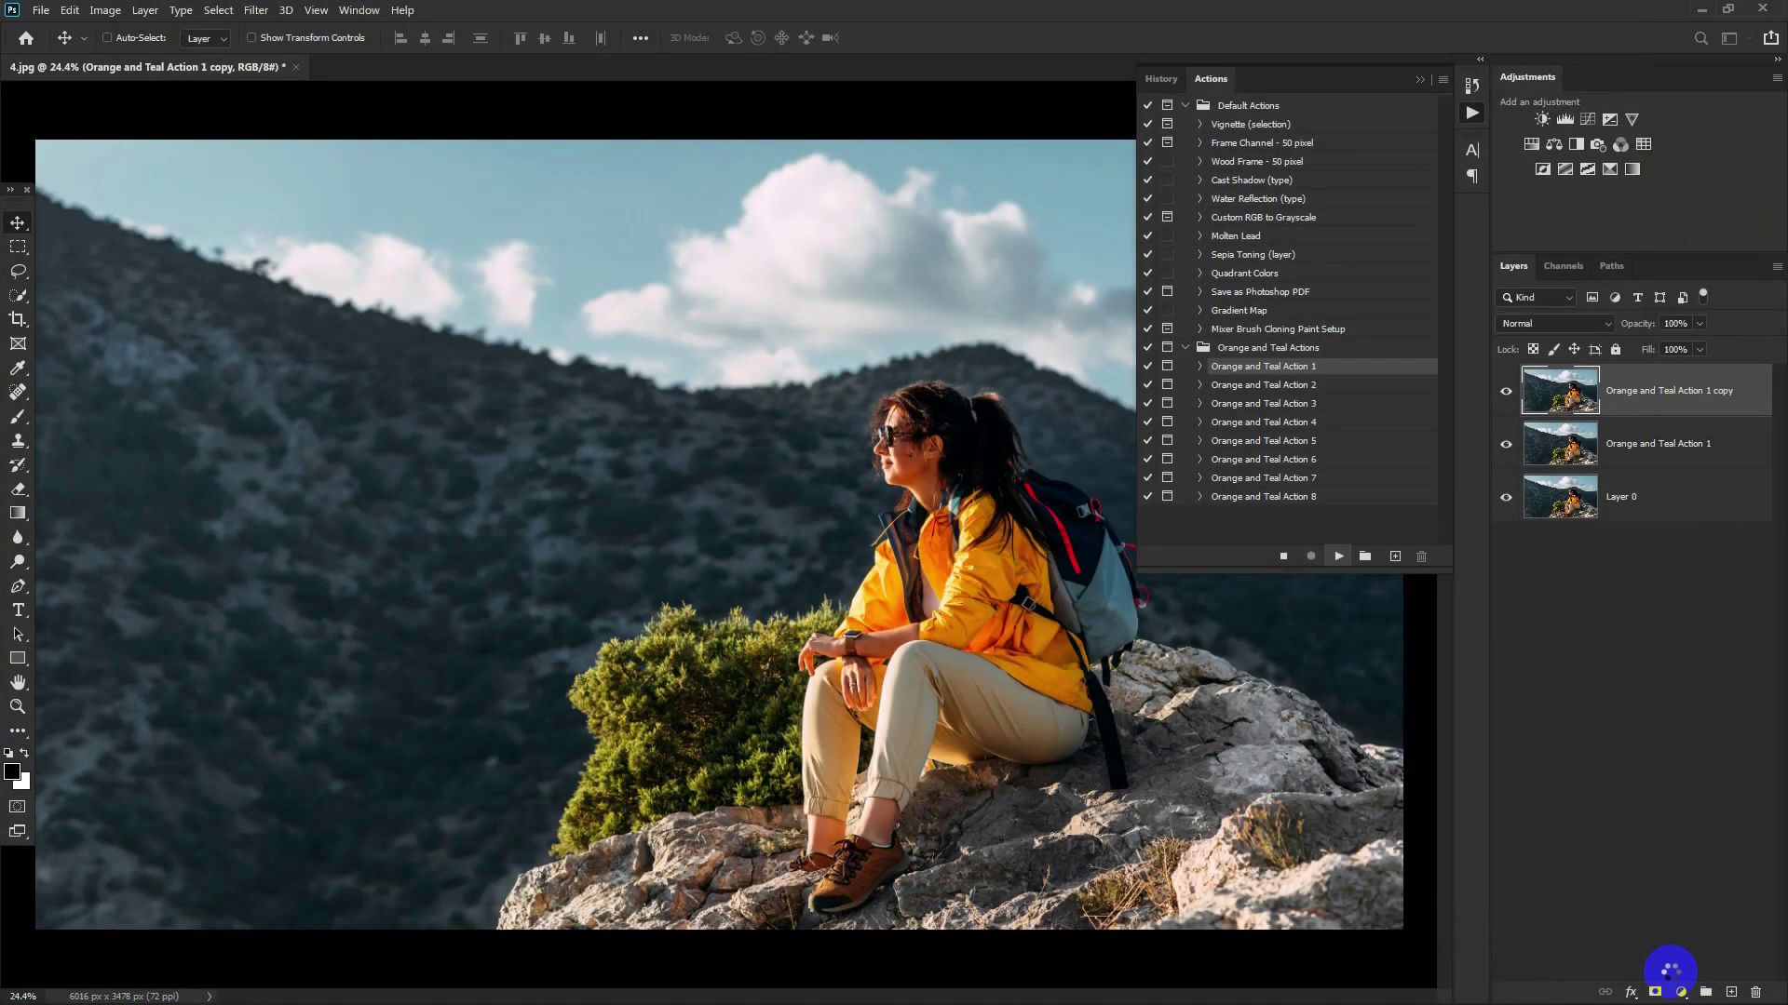
{"action": "left_click", "coordinate": [1039, 299]}
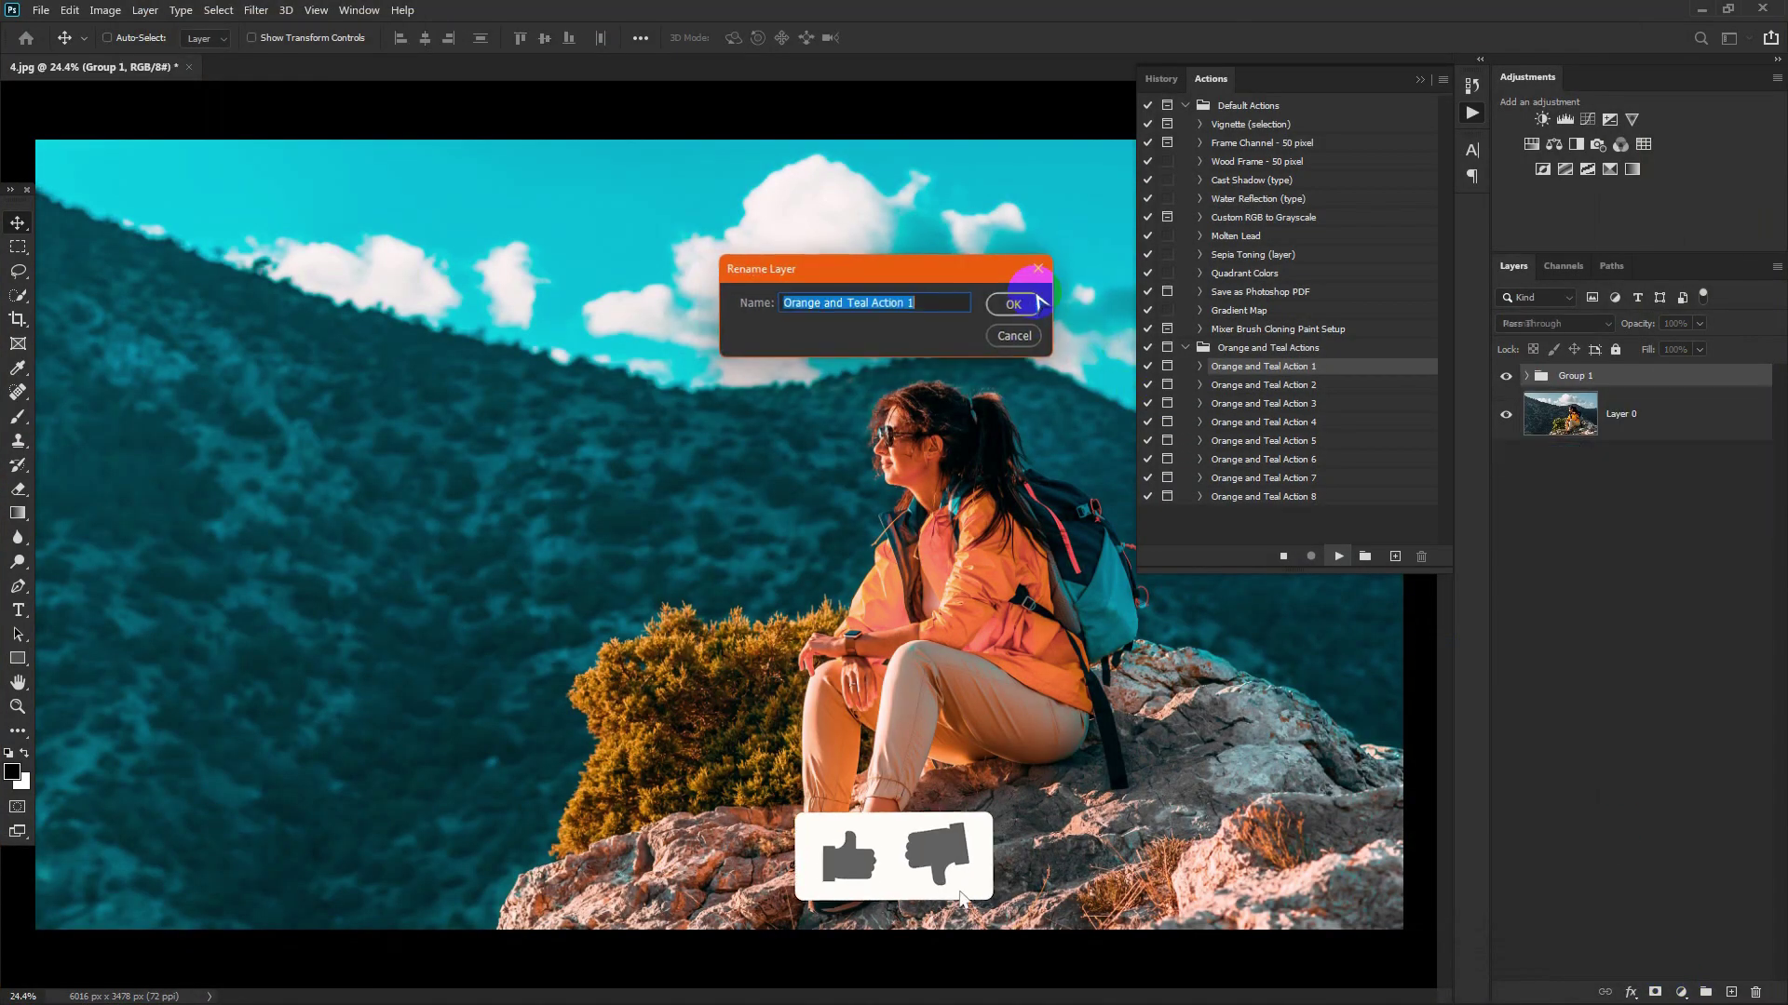
{"action": "left_click", "coordinate": [1024, 301]}
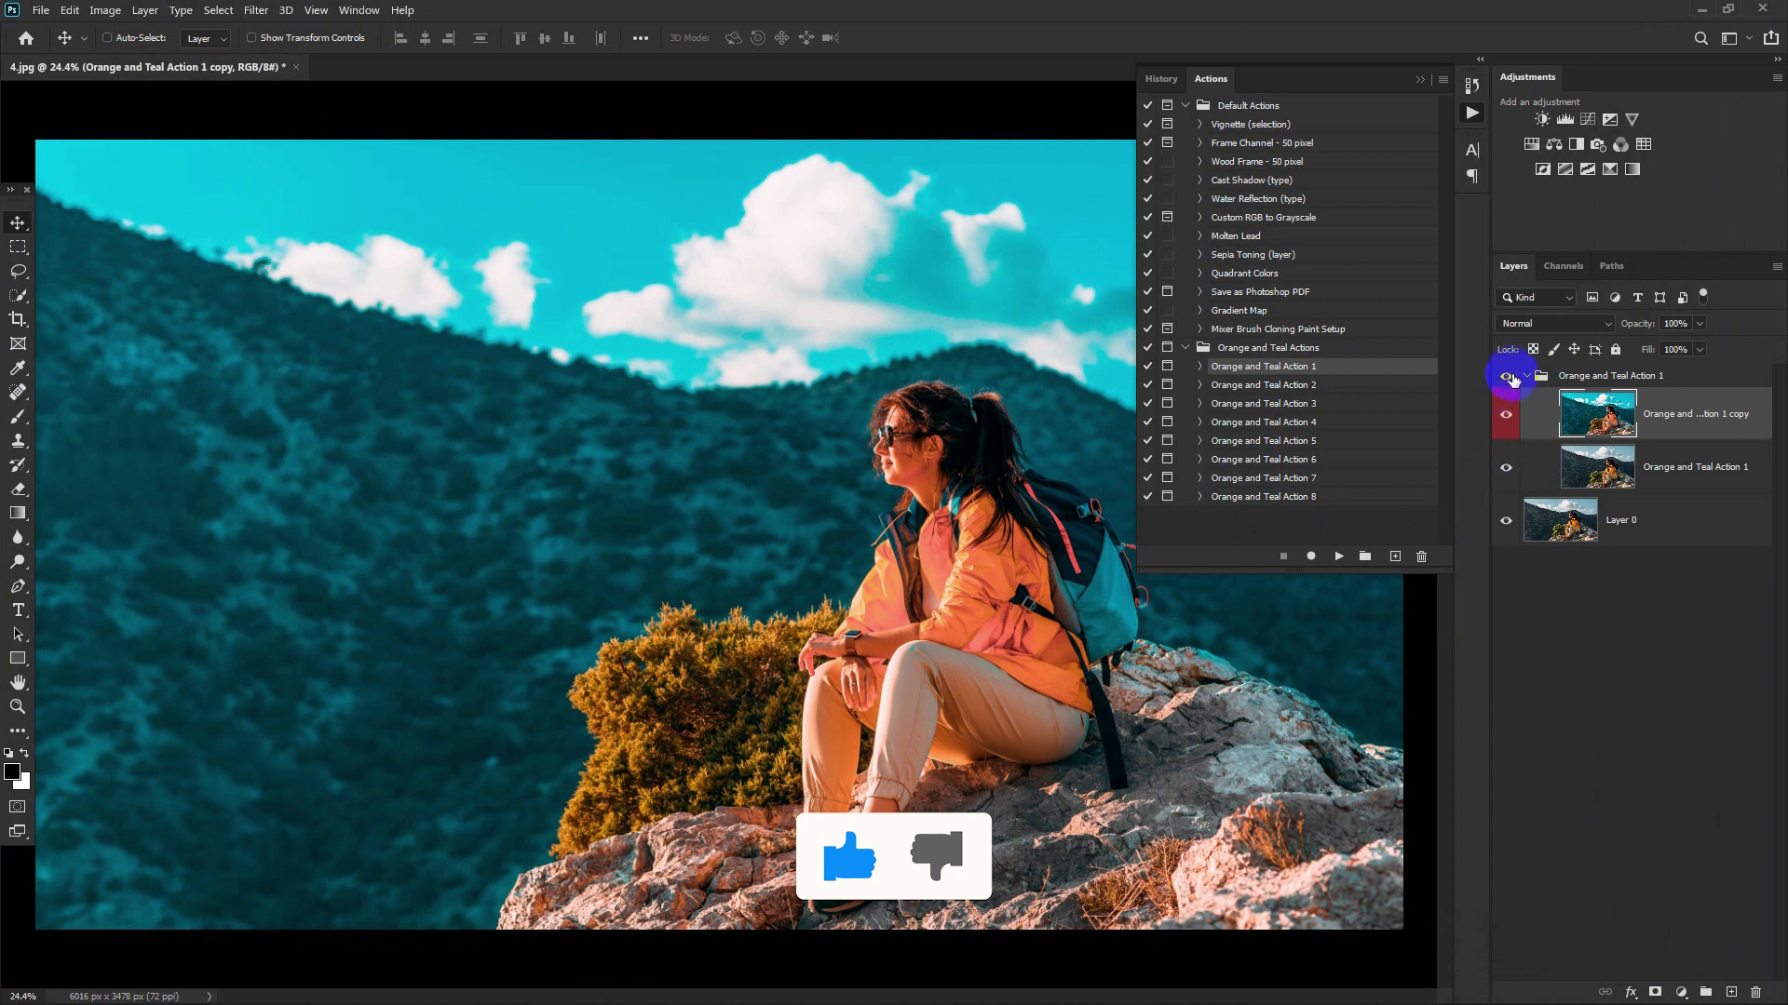
Step: Toggle the Orange and Teal Action 1 group's visibility to compare the grade with the original photo
{"action": "left_click", "coordinate": [1508, 378]}
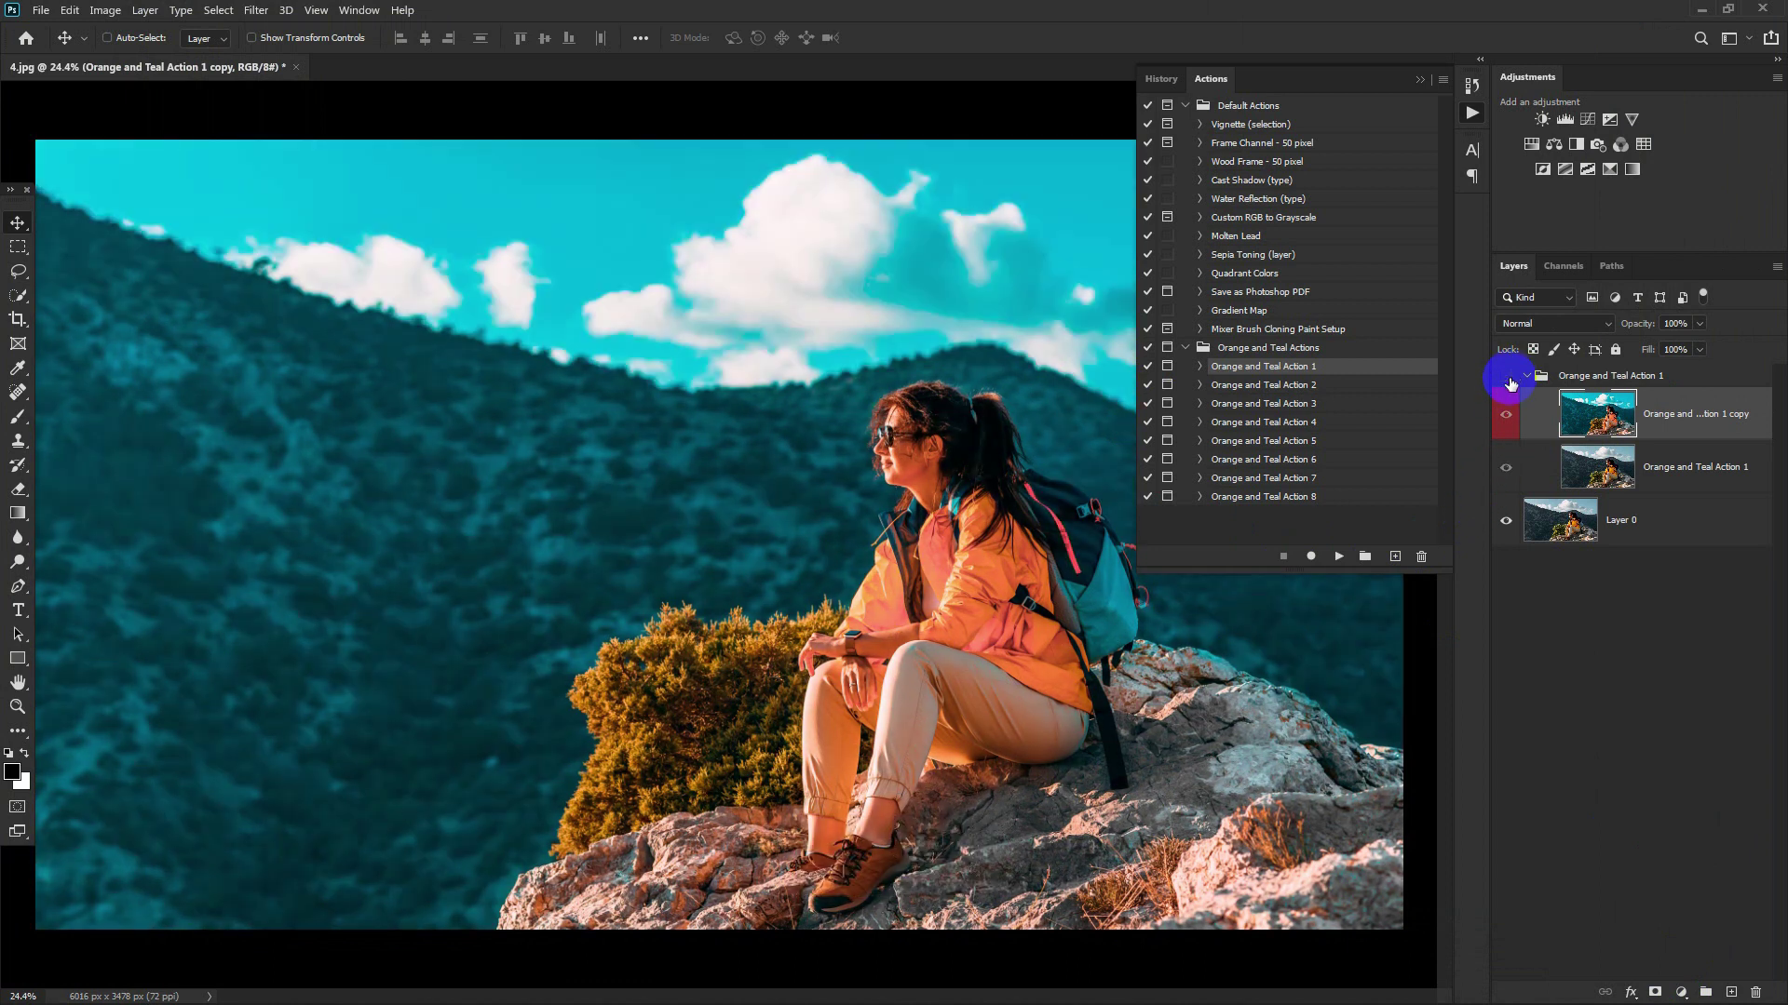
{"action": "left_click", "coordinate": [1507, 377]}
{"action": "left_click", "coordinate": [1419, 82]}
{"action": "left_click", "coordinate": [1507, 378]}
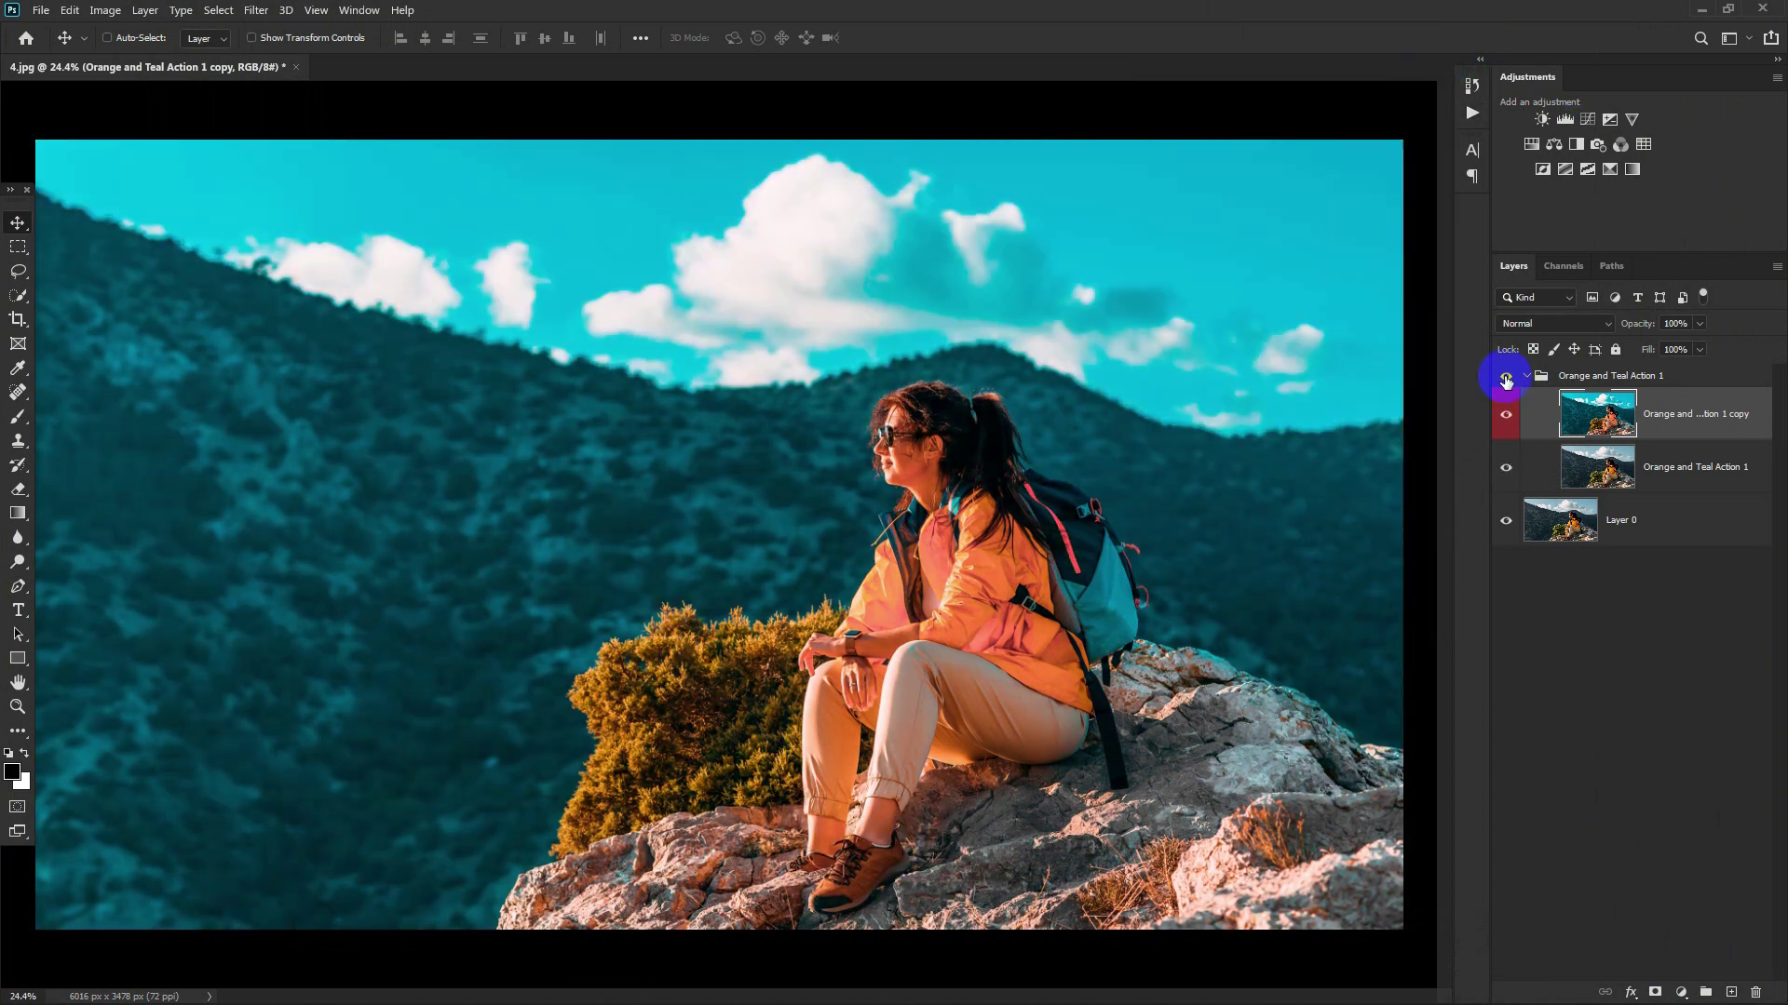
Step: Delete the Orange and Teal Action 1 group and choose Orange and Teal Action 7 in the Actions panel
{"action": "left_click", "coordinate": [1625, 382]}
{"action": "key", "text": "Delete"}
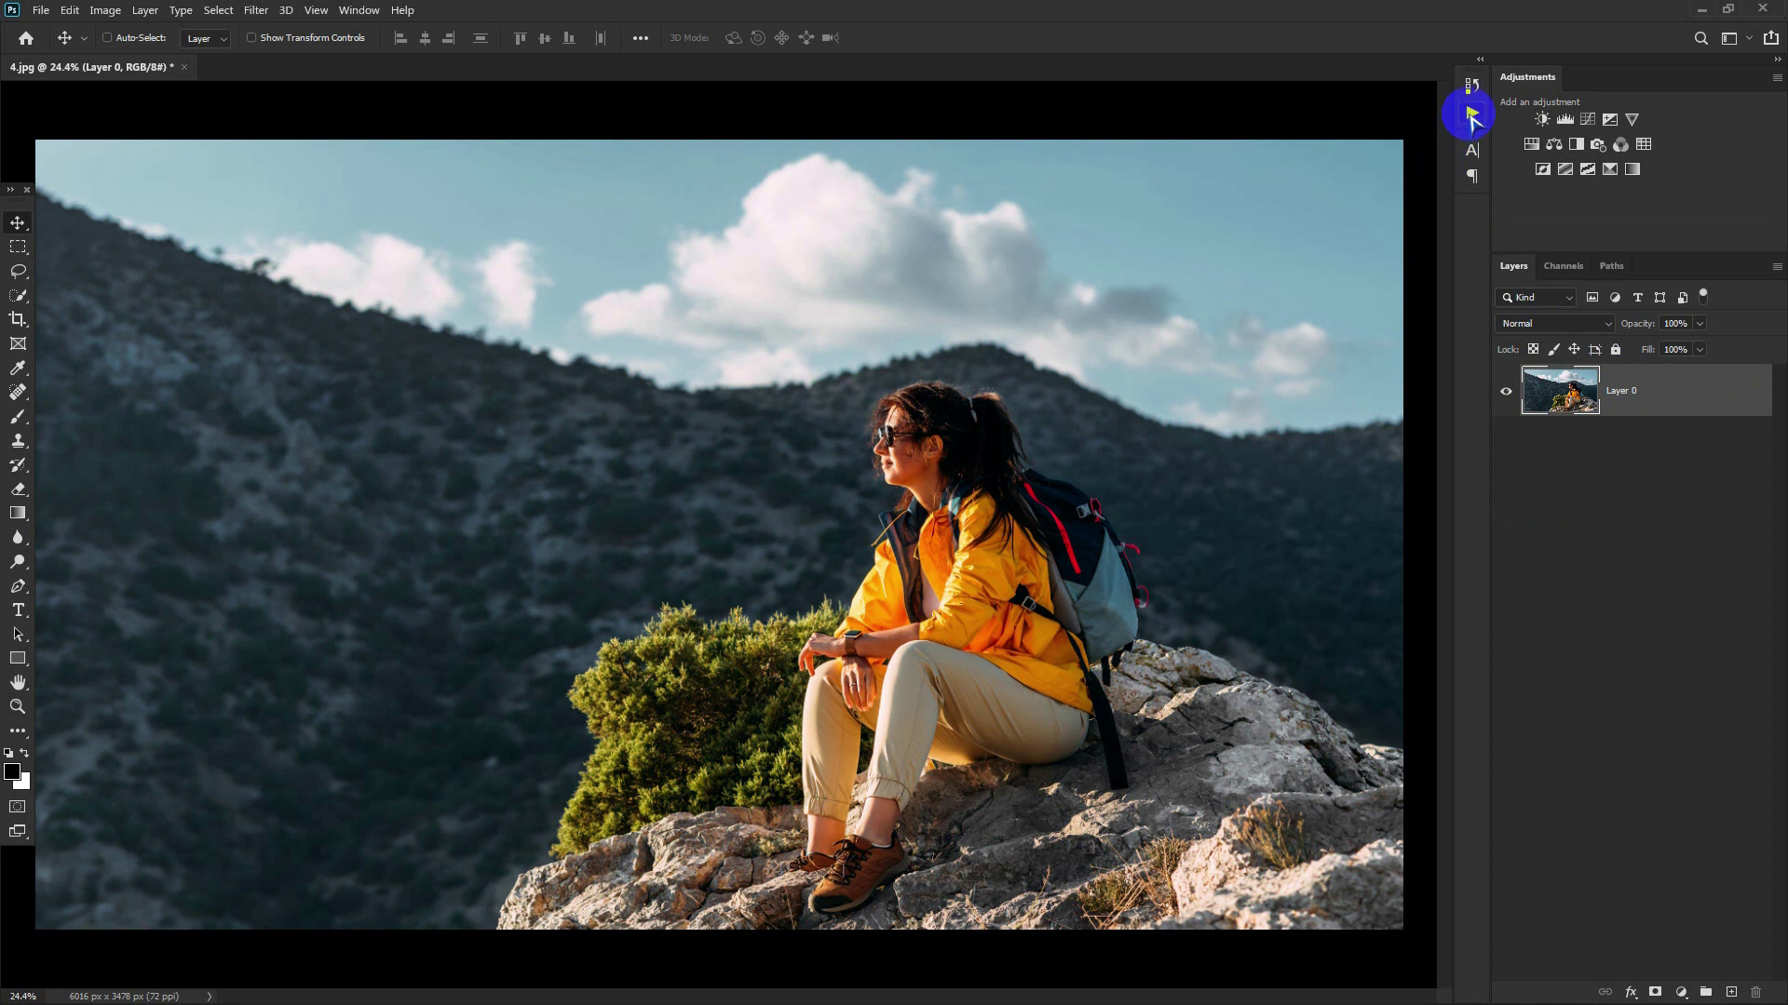
{"action": "left_click", "coordinate": [1473, 120]}
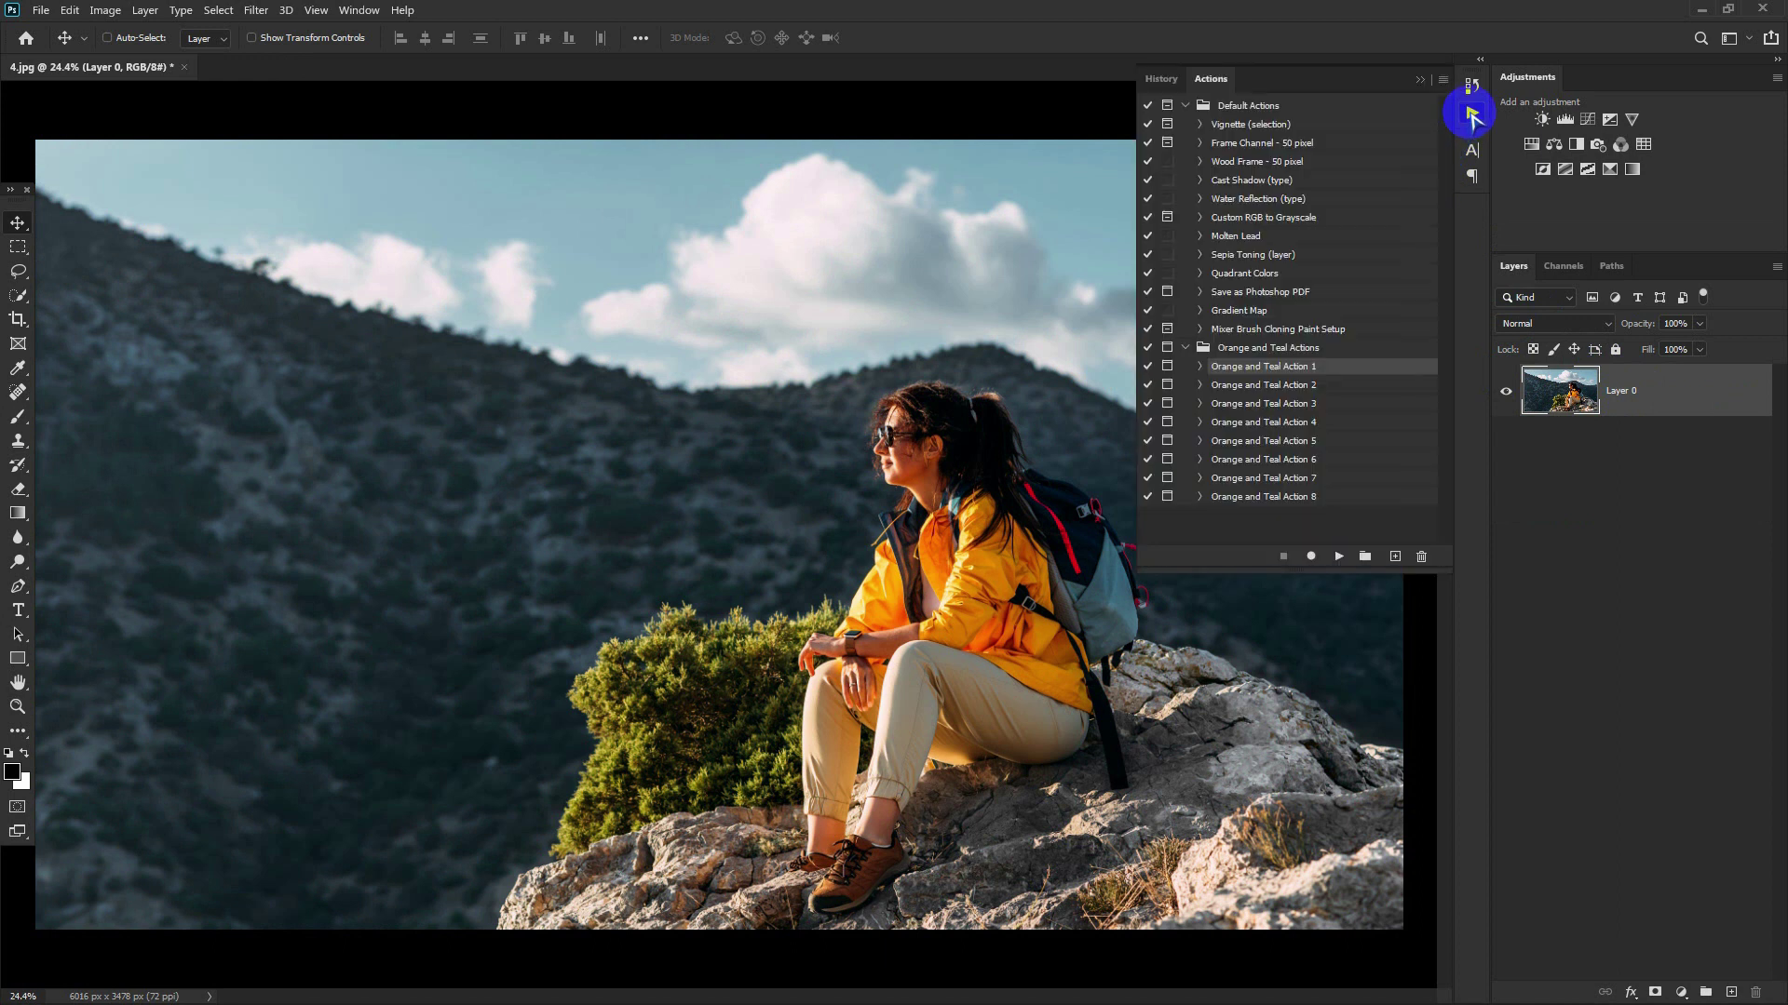
{"action": "left_click", "coordinate": [1315, 479]}
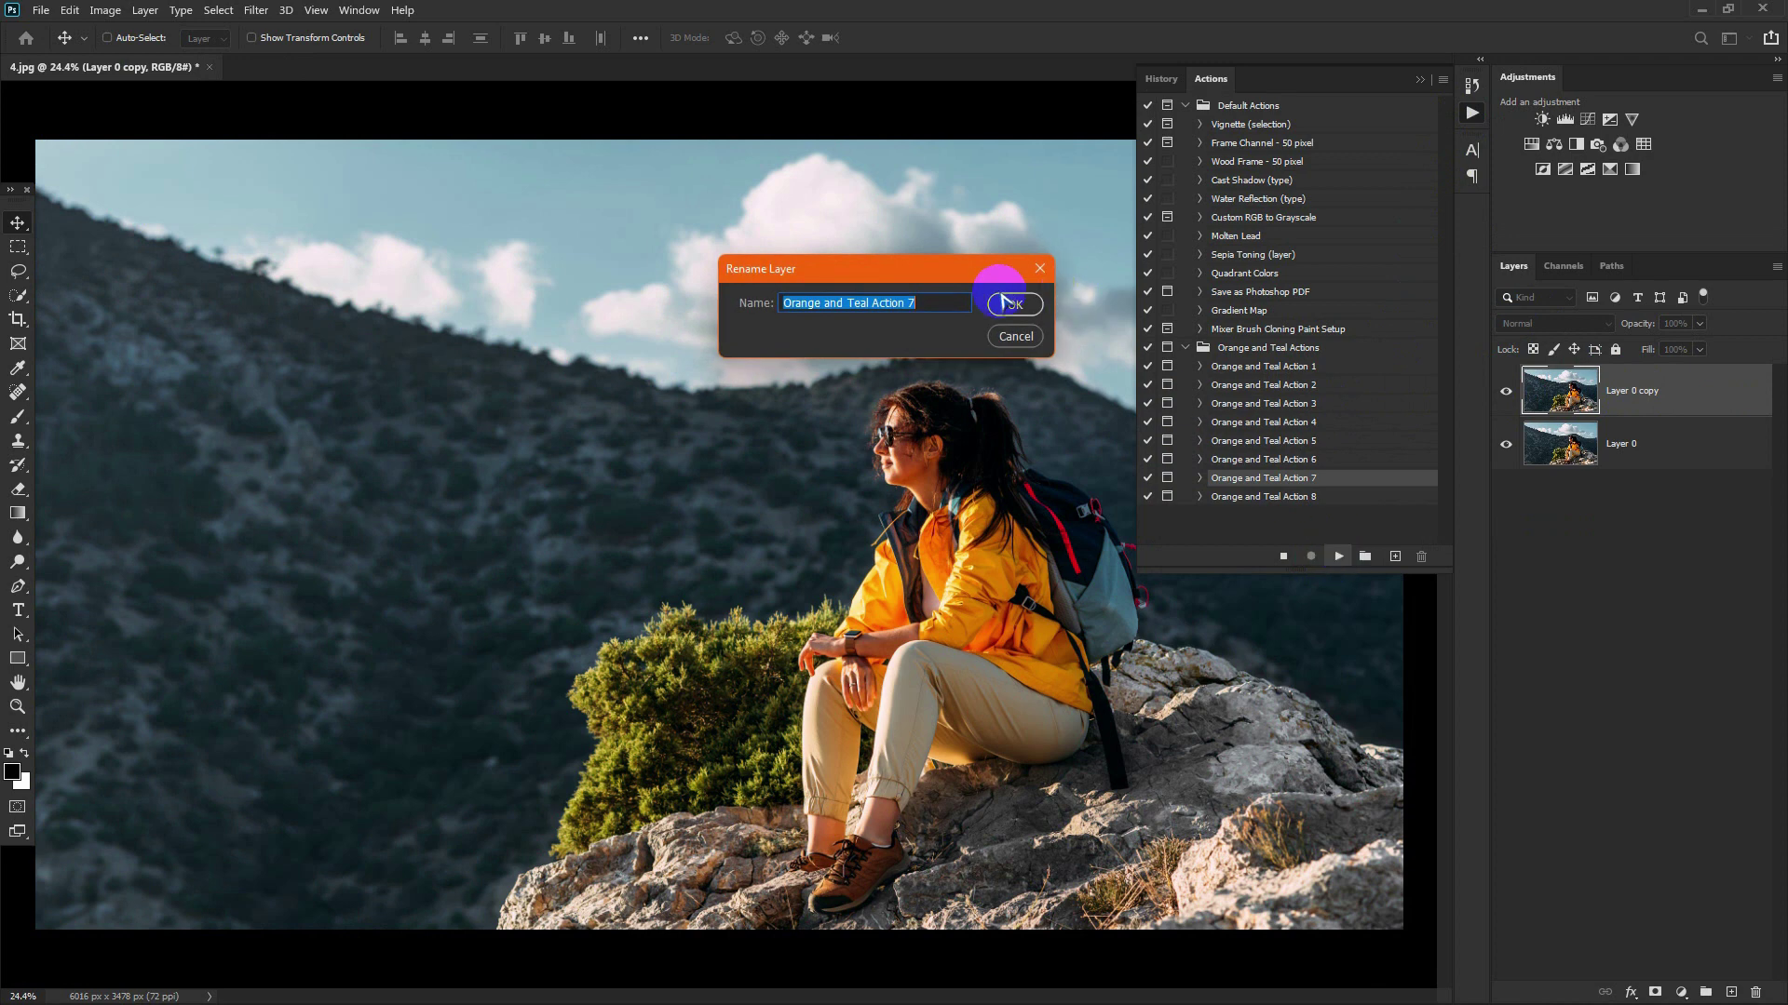
Step: Run Action 7 through its dialogs, producing a group named Orange and Teal Action 7 above Layer 0
{"action": "left_click", "coordinate": [1003, 301]}
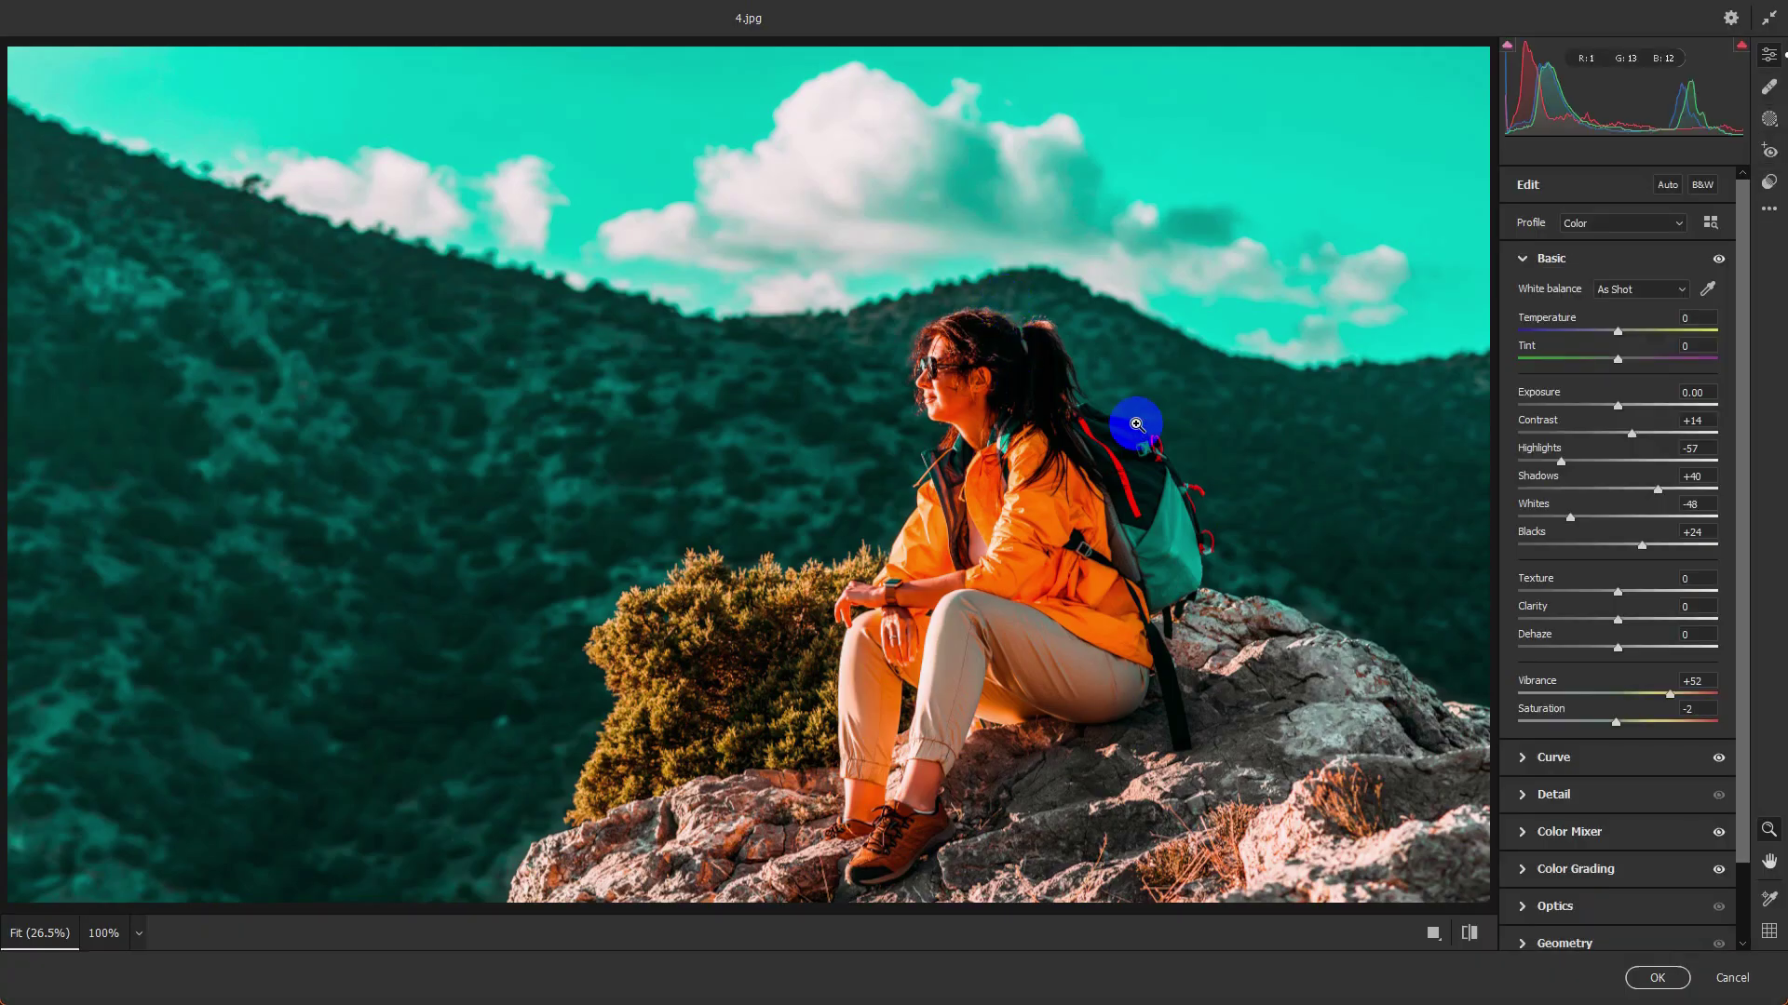
{"action": "left_click", "coordinate": [1657, 978]}
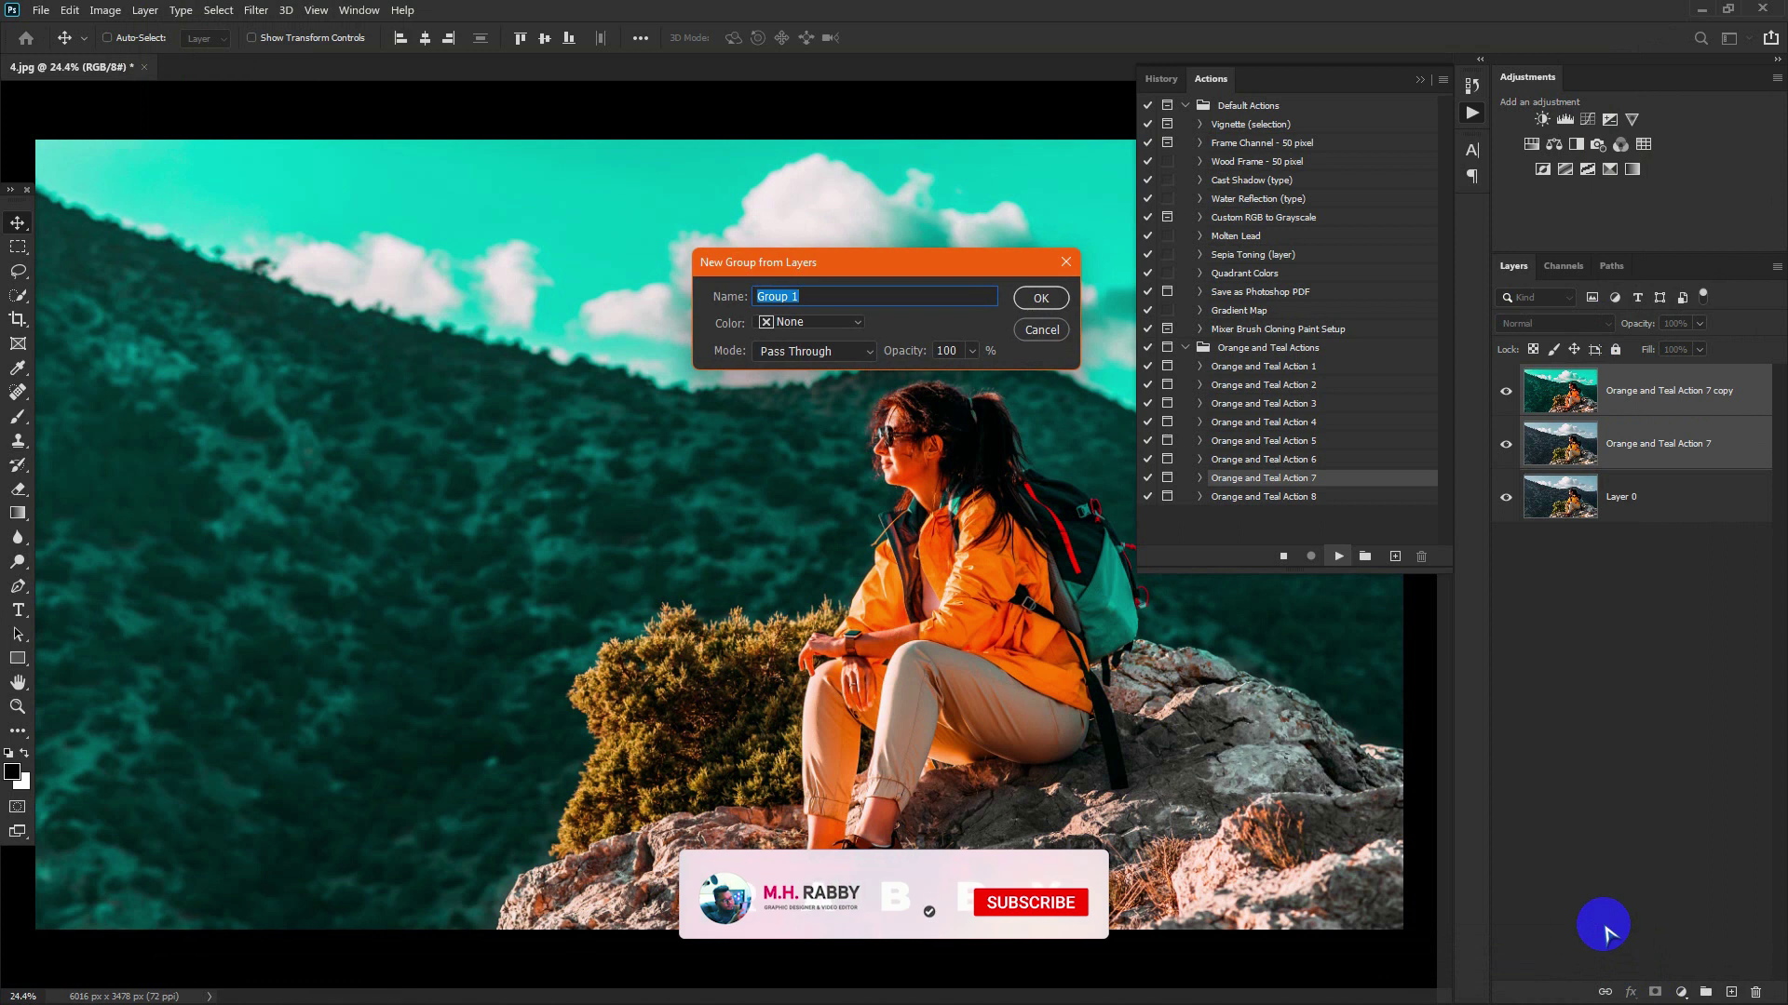
{"action": "type", "text": "Orange and Teal Action 7"}
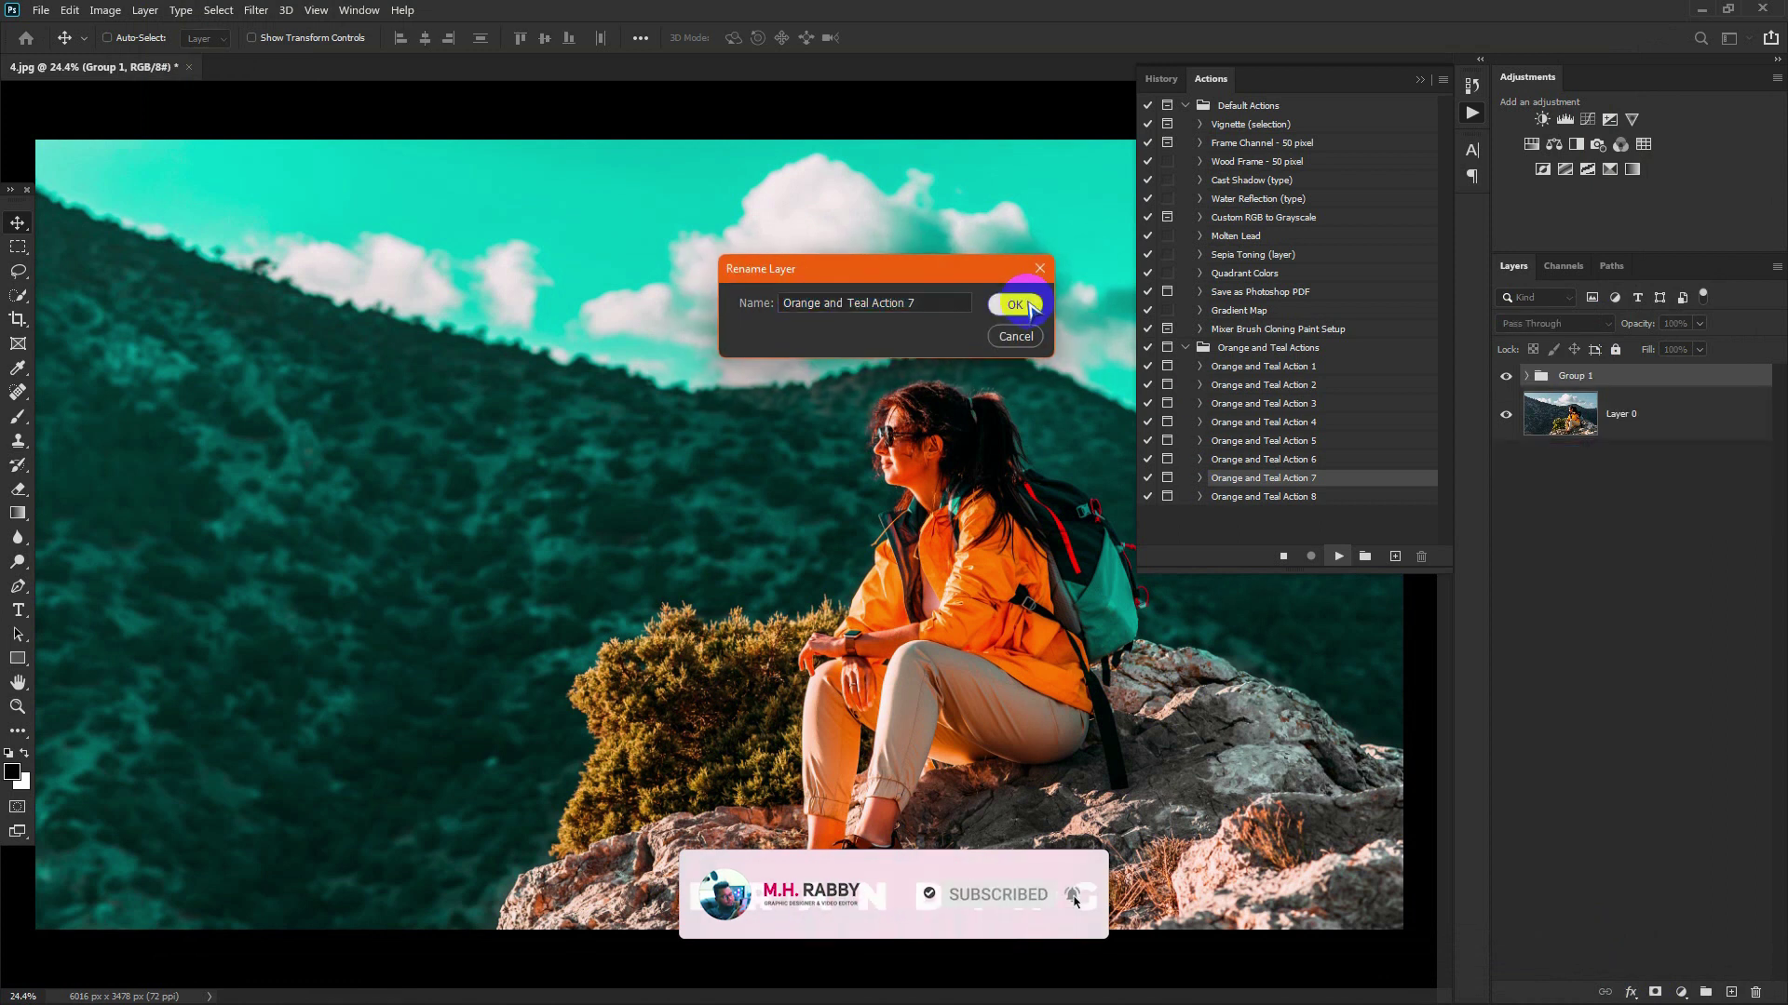
{"action": "left_click", "coordinate": [1038, 299]}
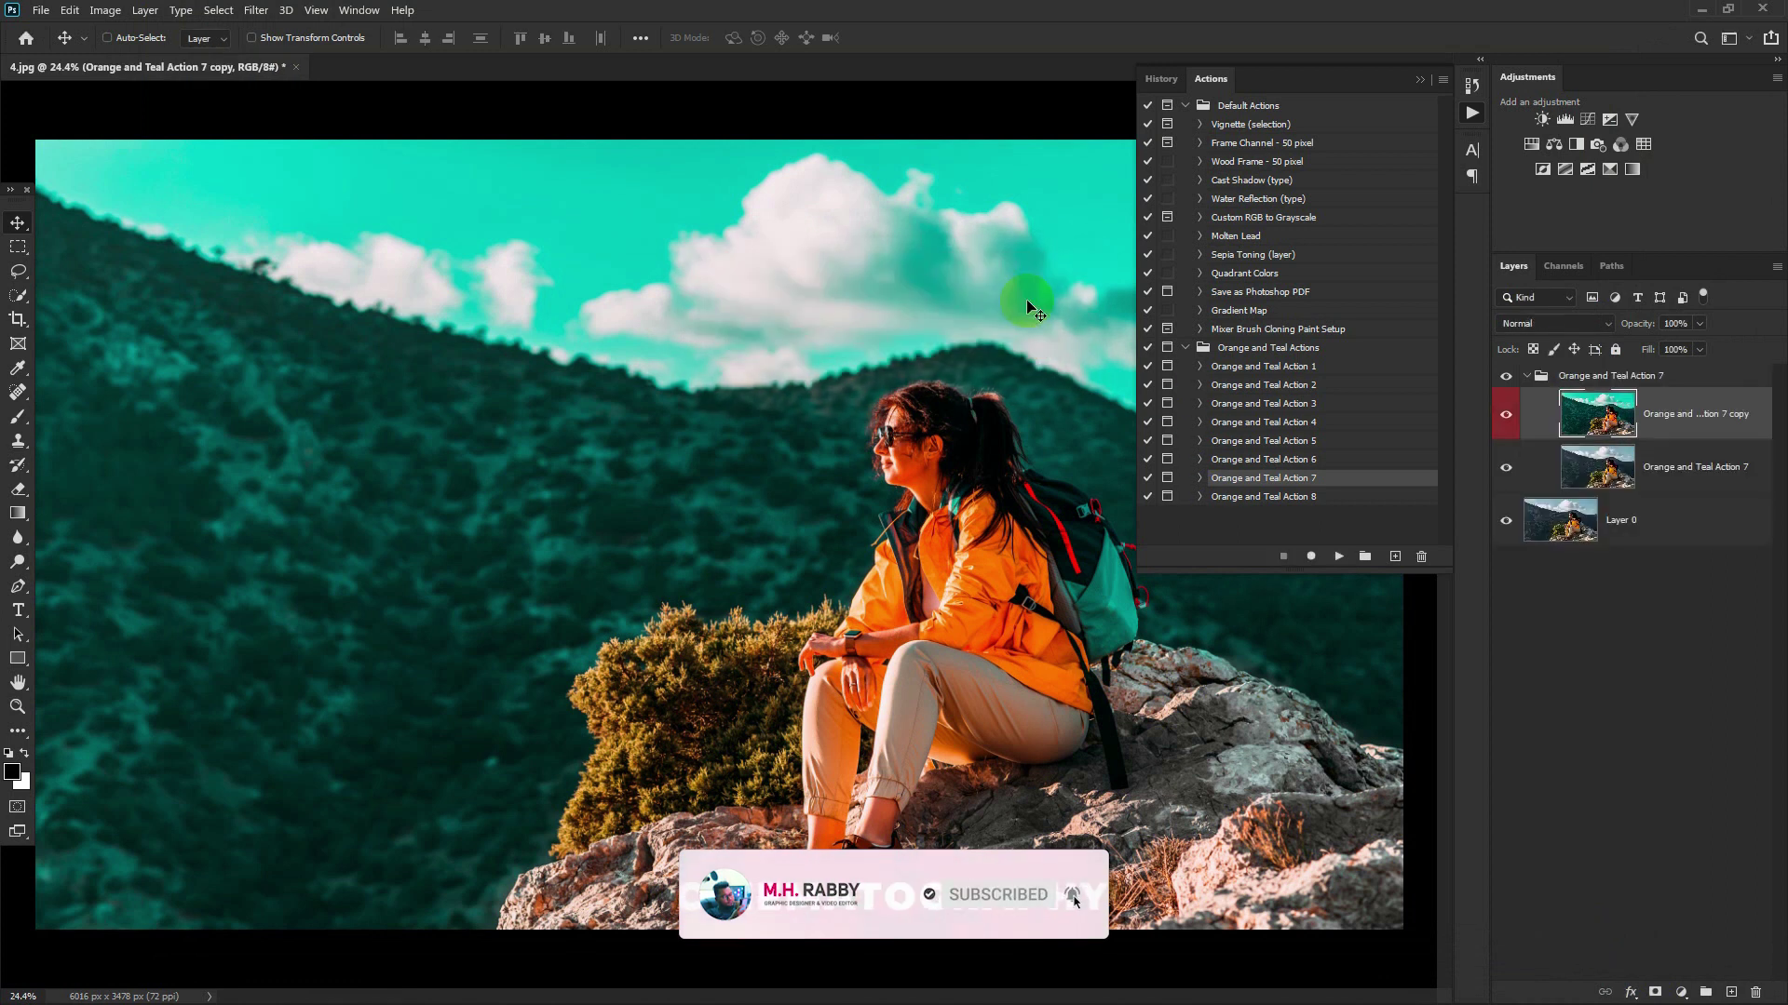
Step: Toggle and collapse the Orange and Teal Action 7 group to compare its grade against the original photo
{"action": "left_click", "coordinate": [1418, 84]}
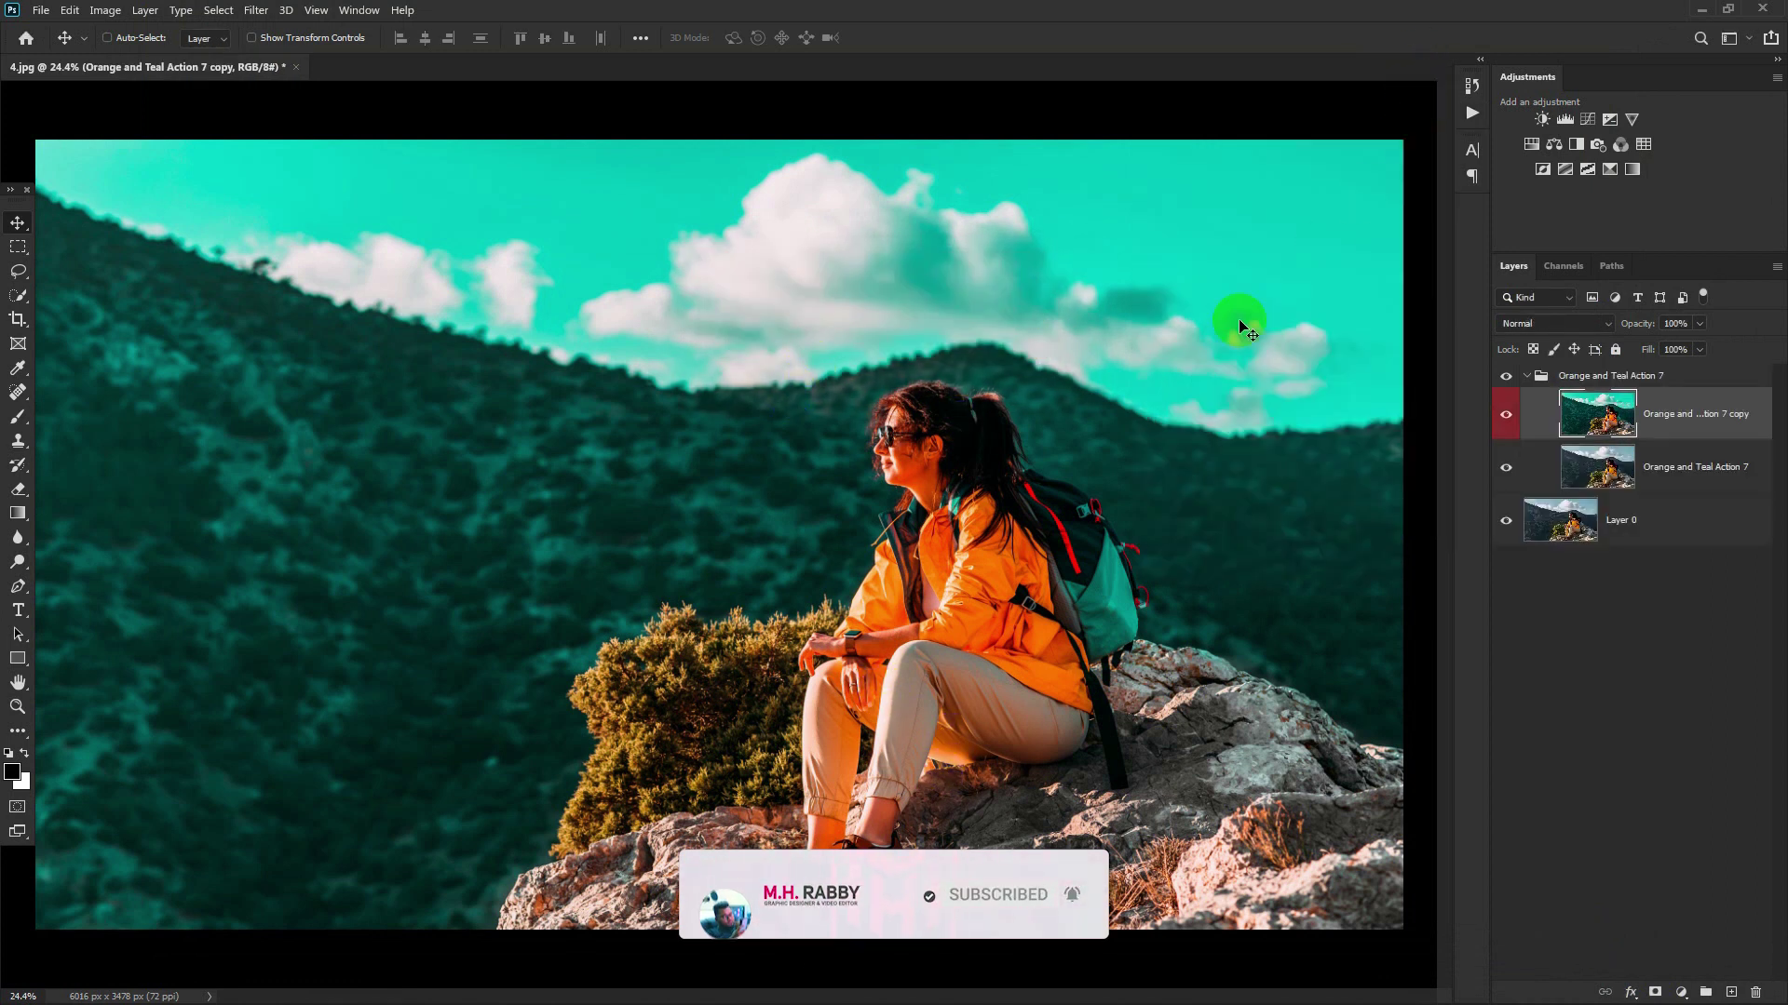
{"action": "left_click", "coordinate": [1507, 376]}
{"action": "left_click", "coordinate": [1507, 377]}
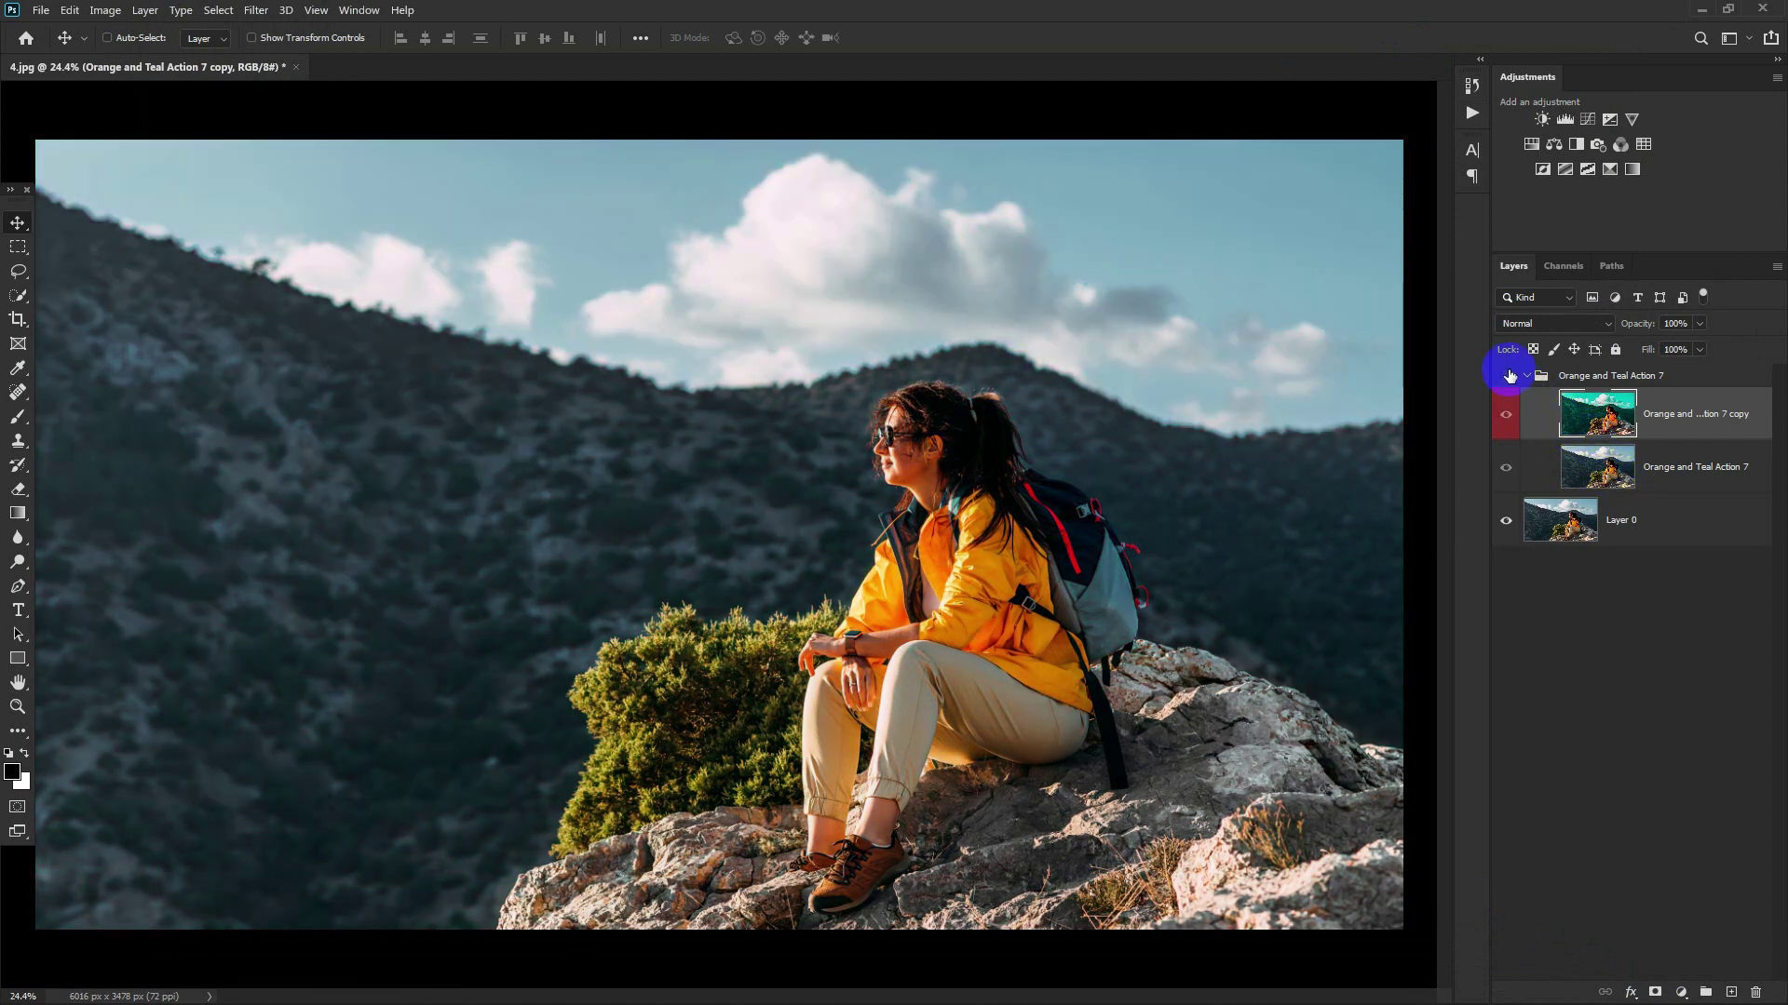
{"action": "left_click", "coordinate": [1528, 377]}
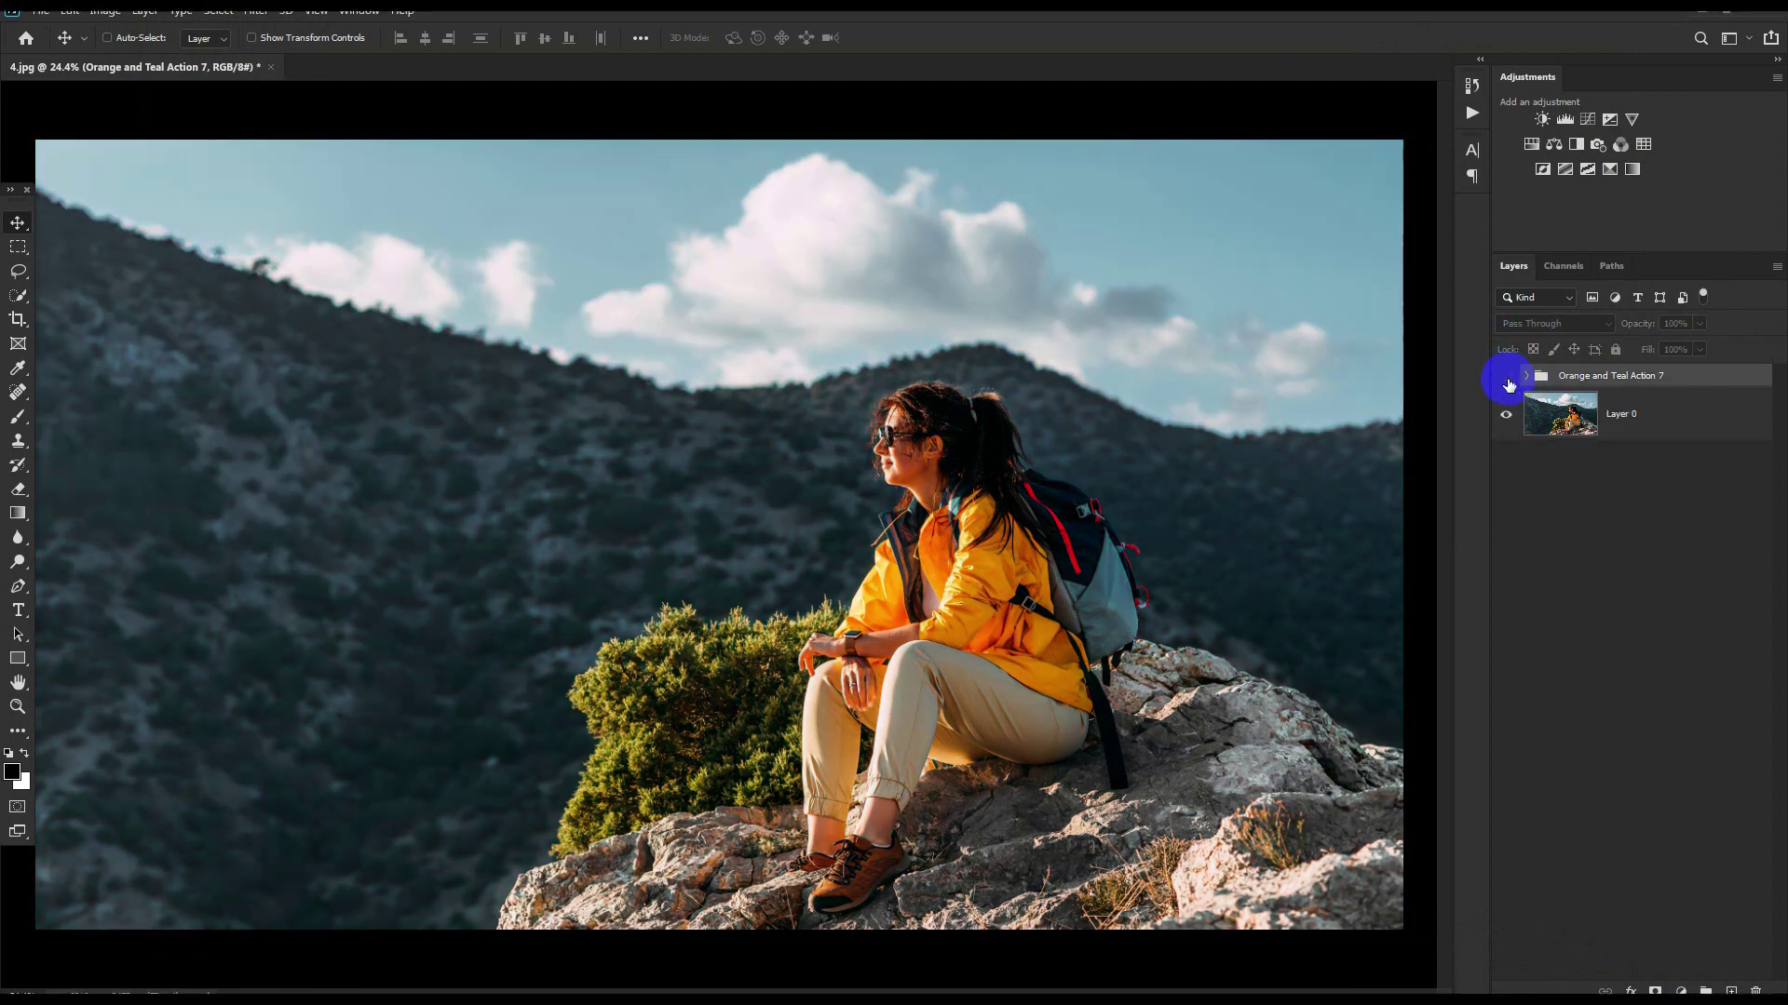
{"action": "left_click", "coordinate": [1507, 375]}
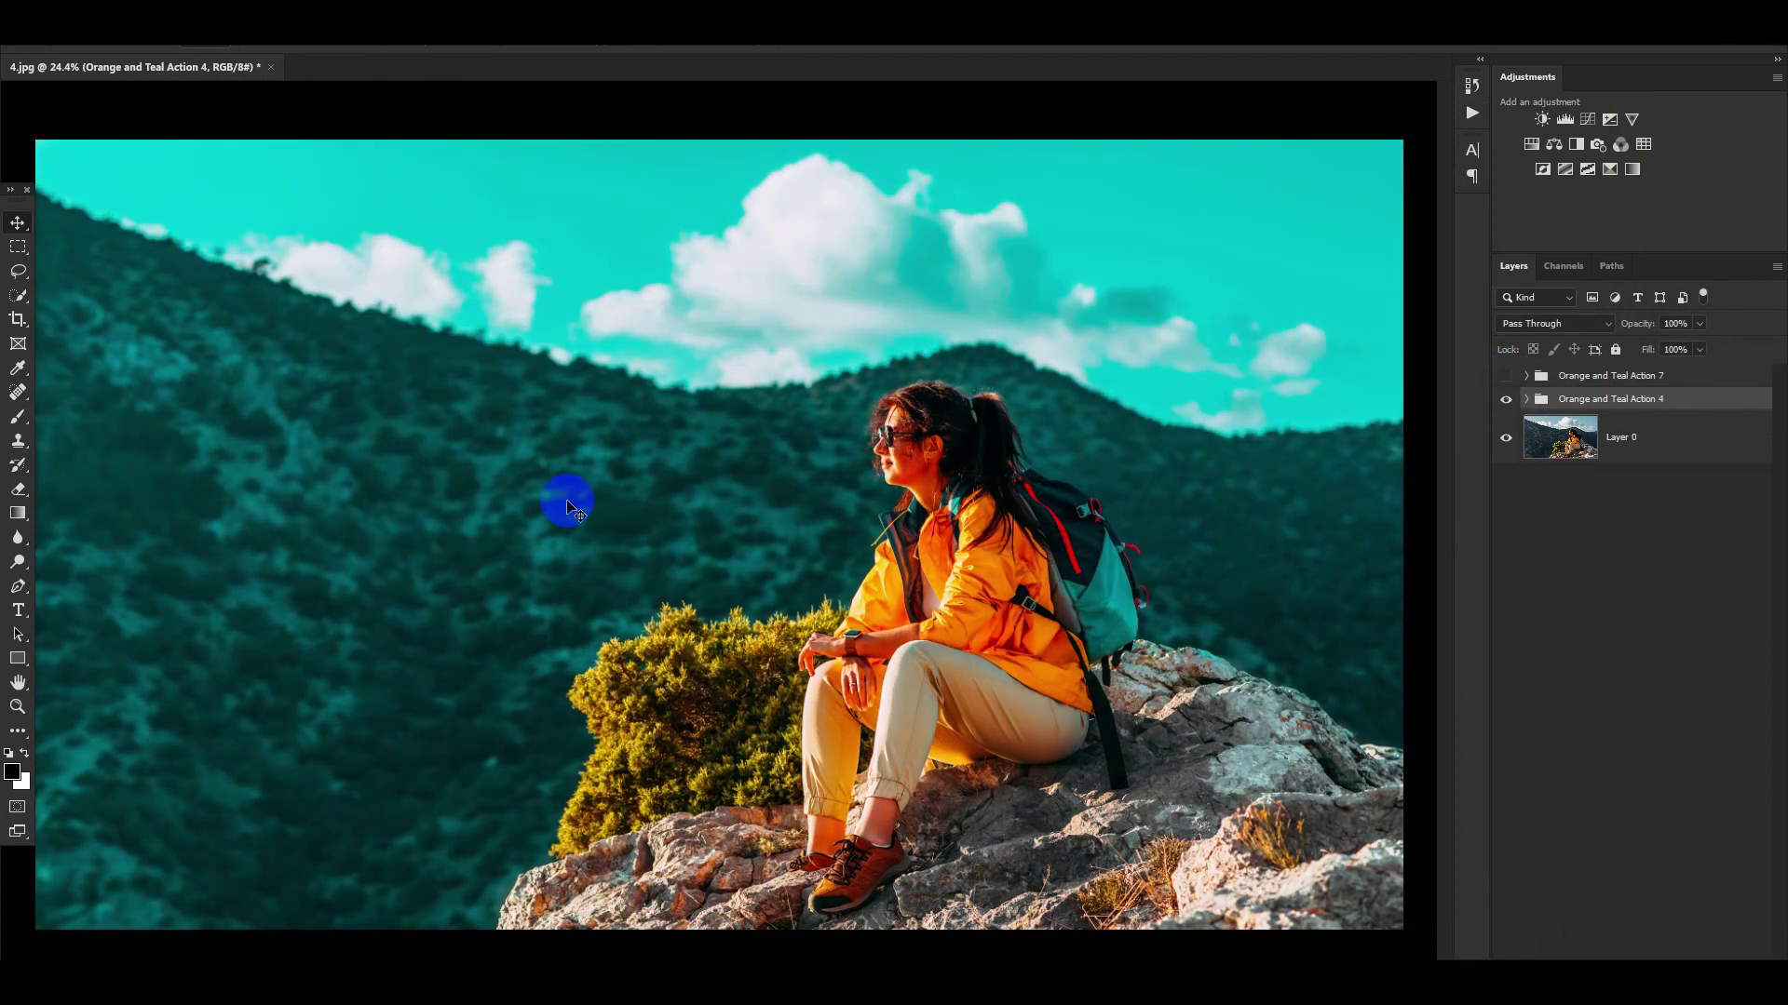